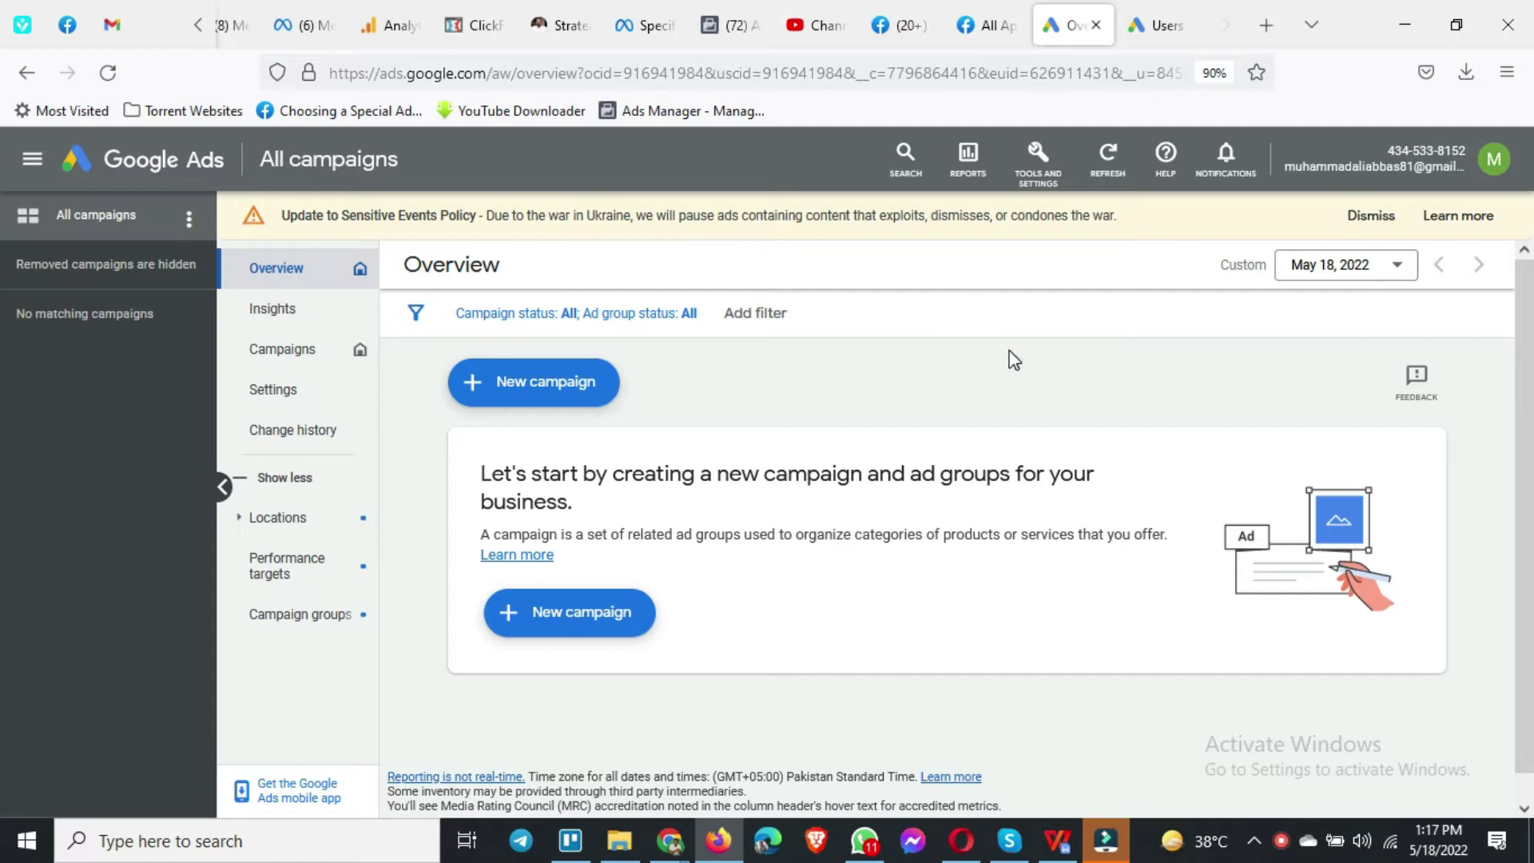
Step: Open the account's billing settings and examine the billing country section of the payments setup form
{"action": "left_click", "coordinate": [1036, 173]}
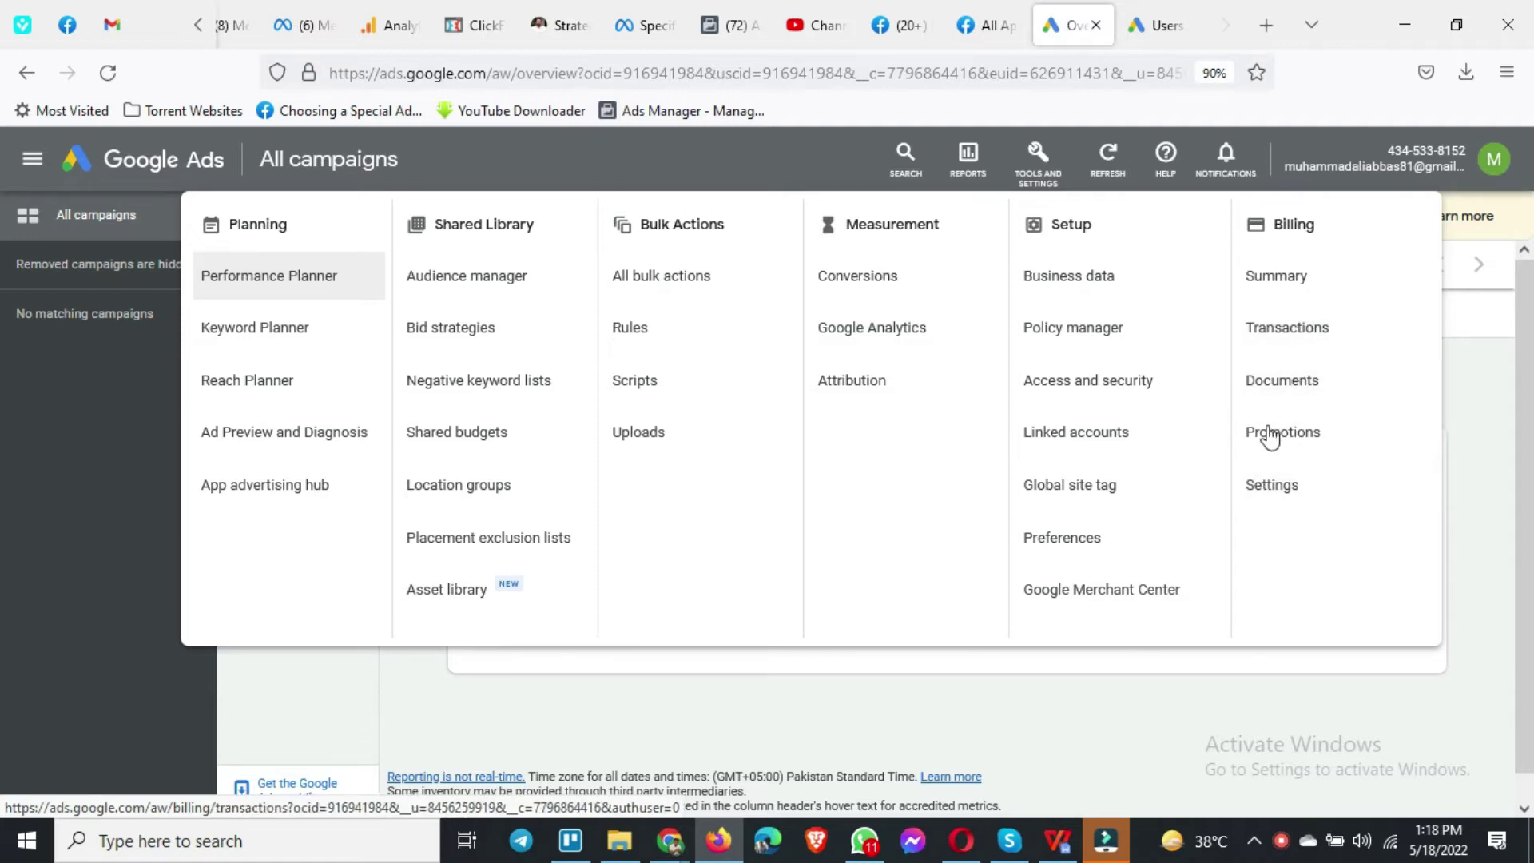
{"action": "left_click", "coordinate": [1283, 499]}
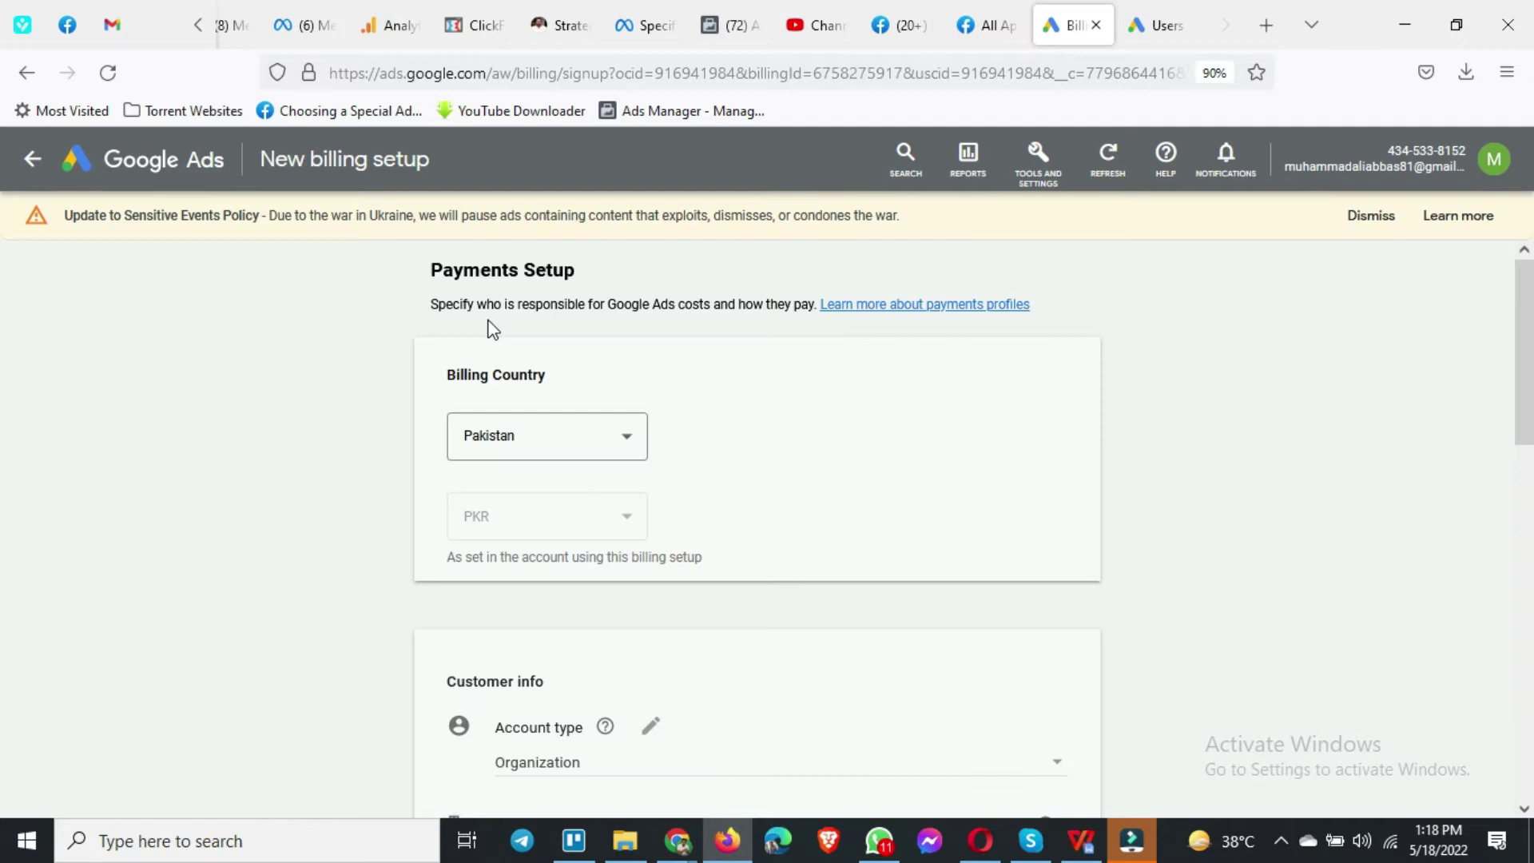
{"action": "left_click_drag", "start_coordinate": [443, 376], "coordinate": [565, 380]}
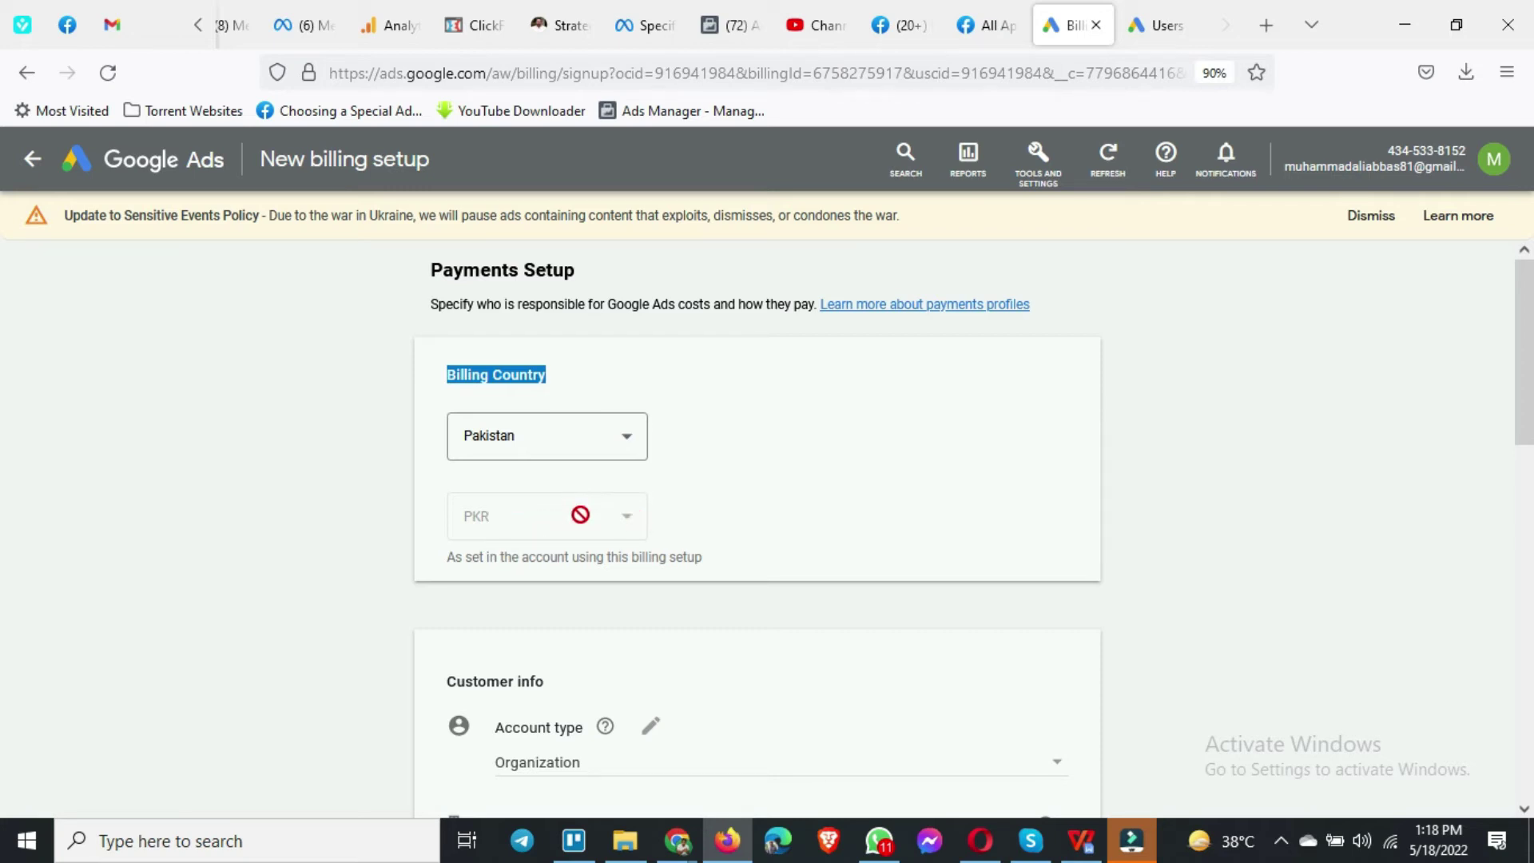
Step: Set the customer account type to Individual in the payments setup form
{"action": "scroll", "coordinate": [524, 518], "scroll_direction": "down", "scroll_amount": 1}
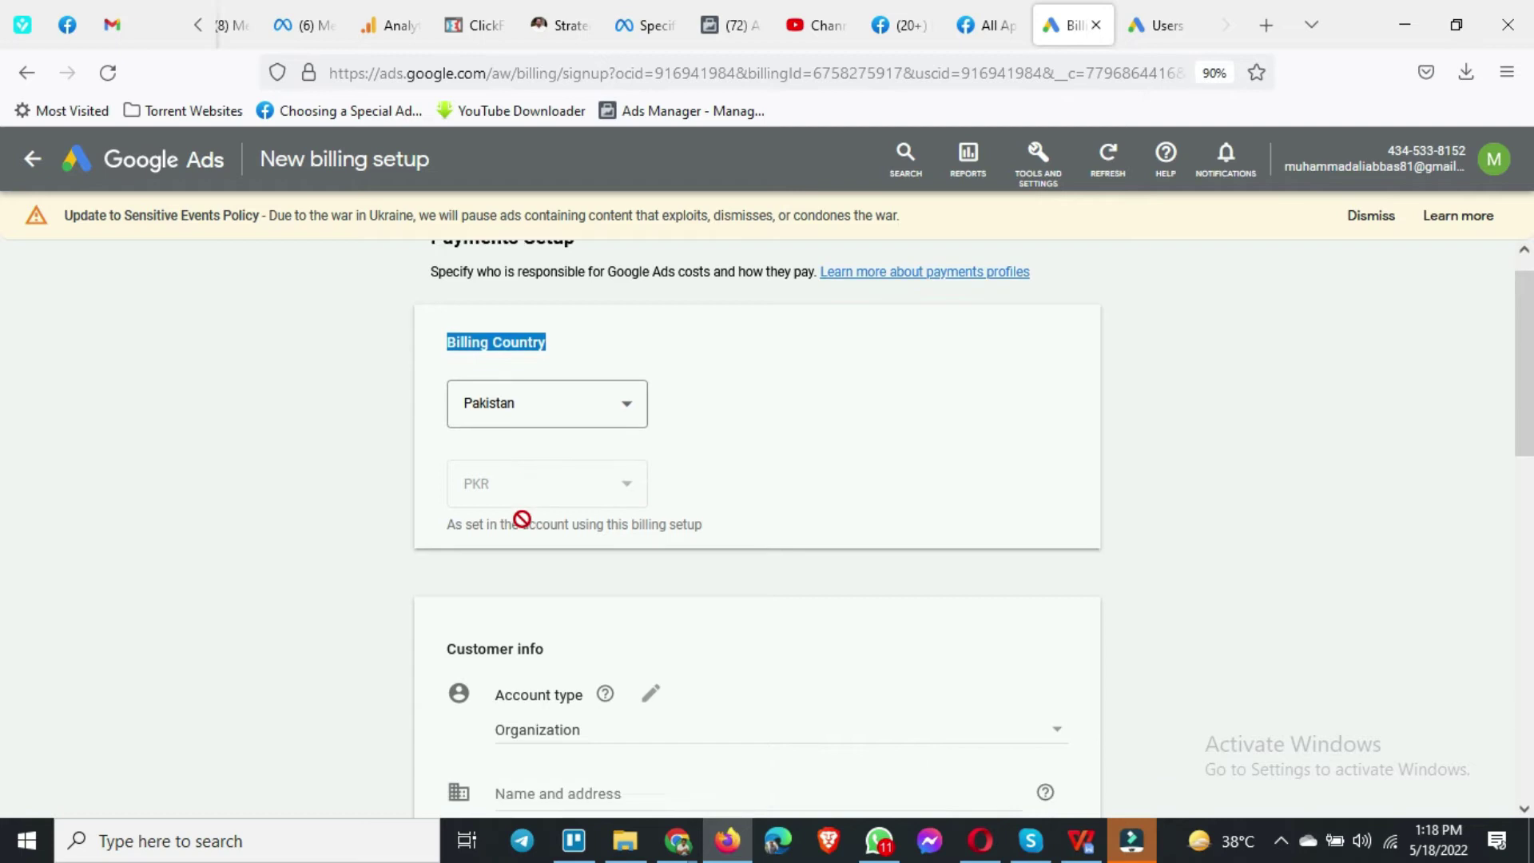
{"action": "scroll", "coordinate": [551, 471], "scroll_direction": "down", "scroll_amount": 3}
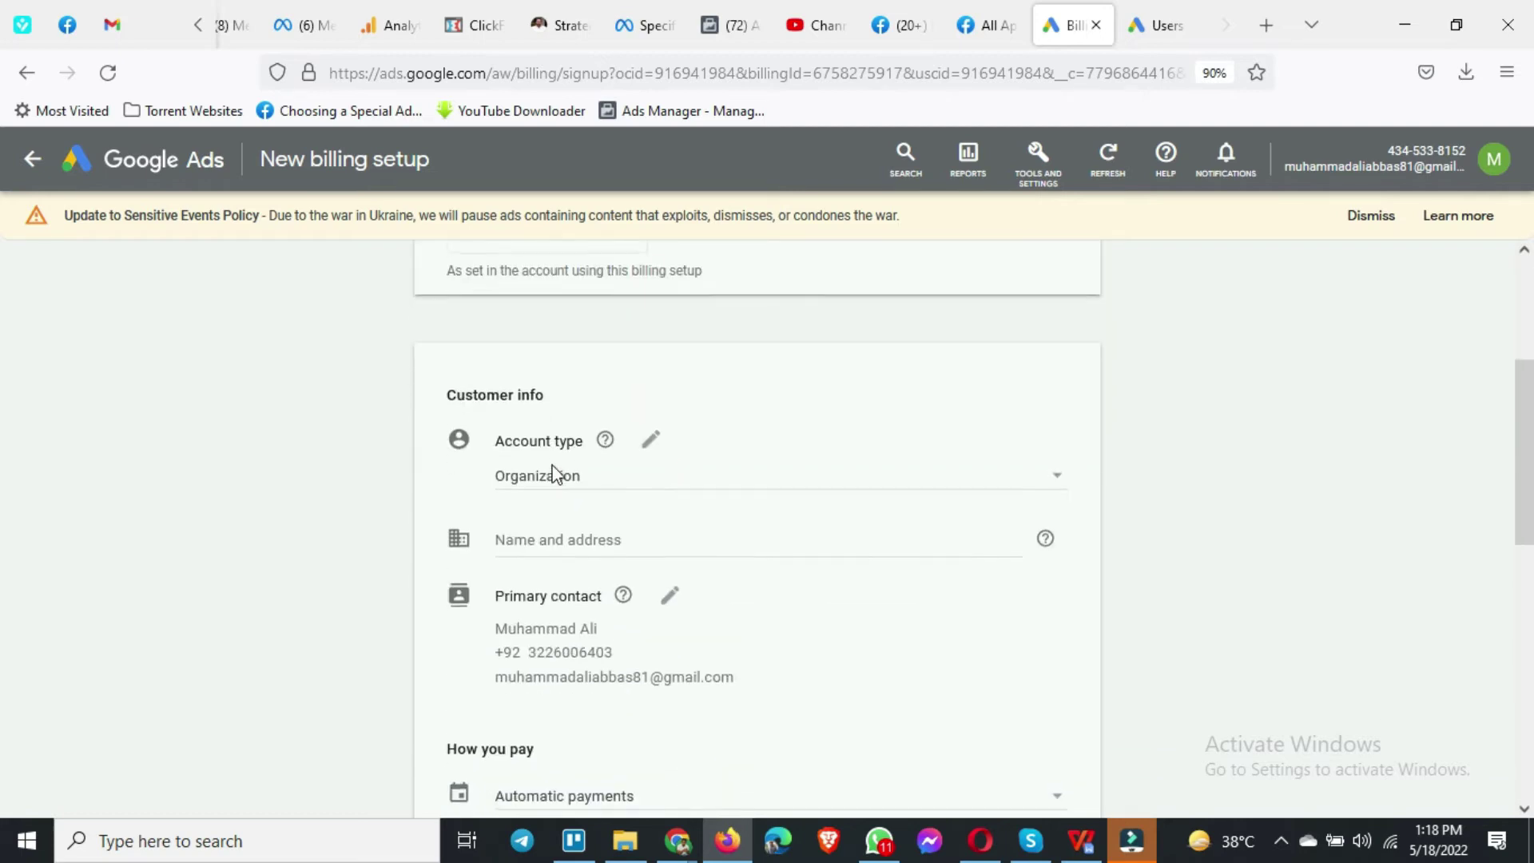
{"action": "left_click", "coordinate": [613, 489]}
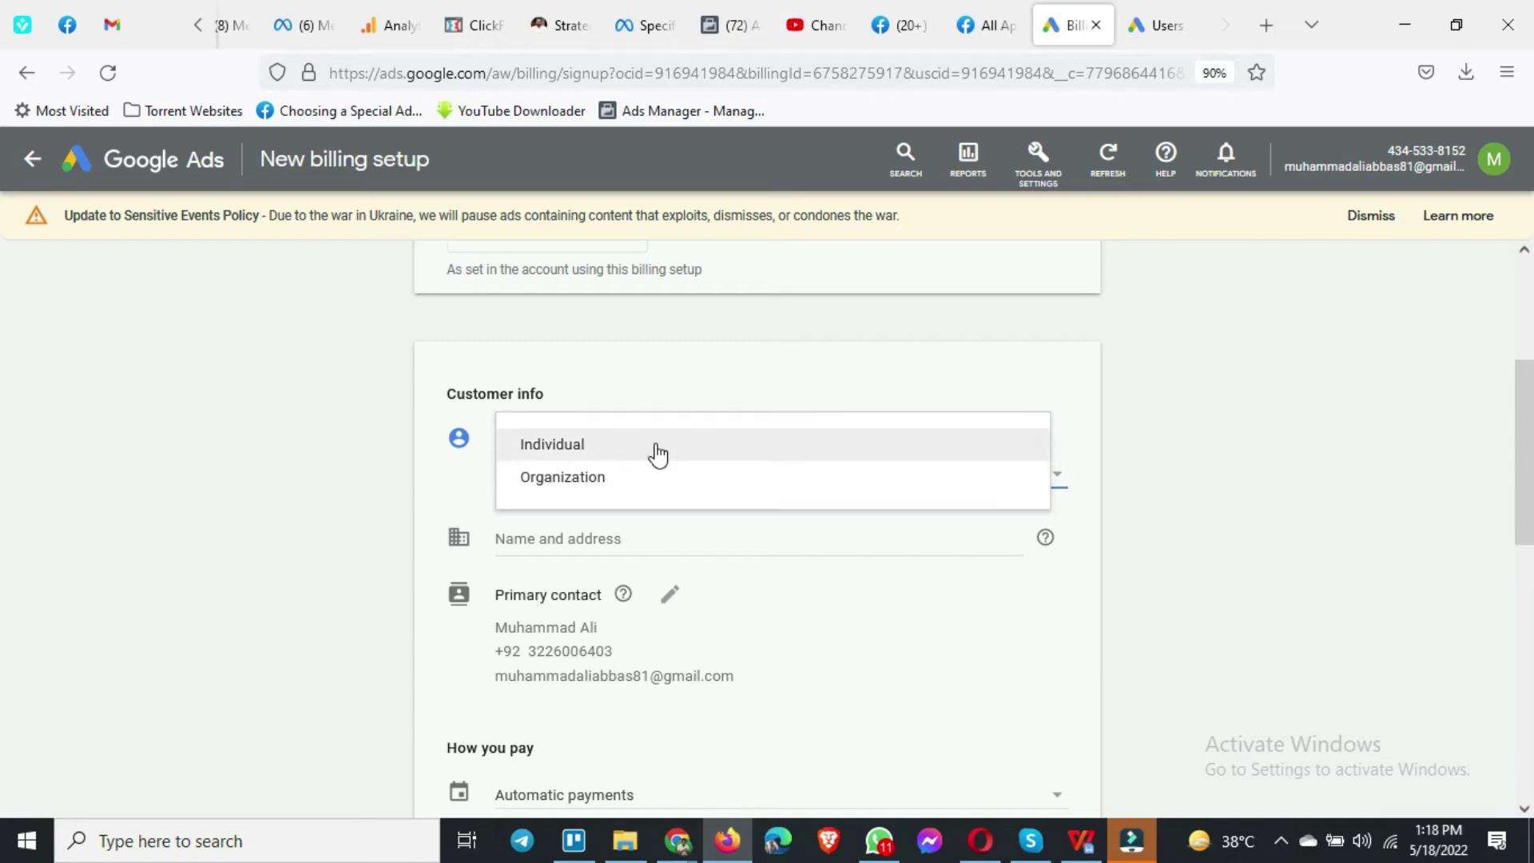
{"action": "left_click", "coordinate": [1136, 32]}
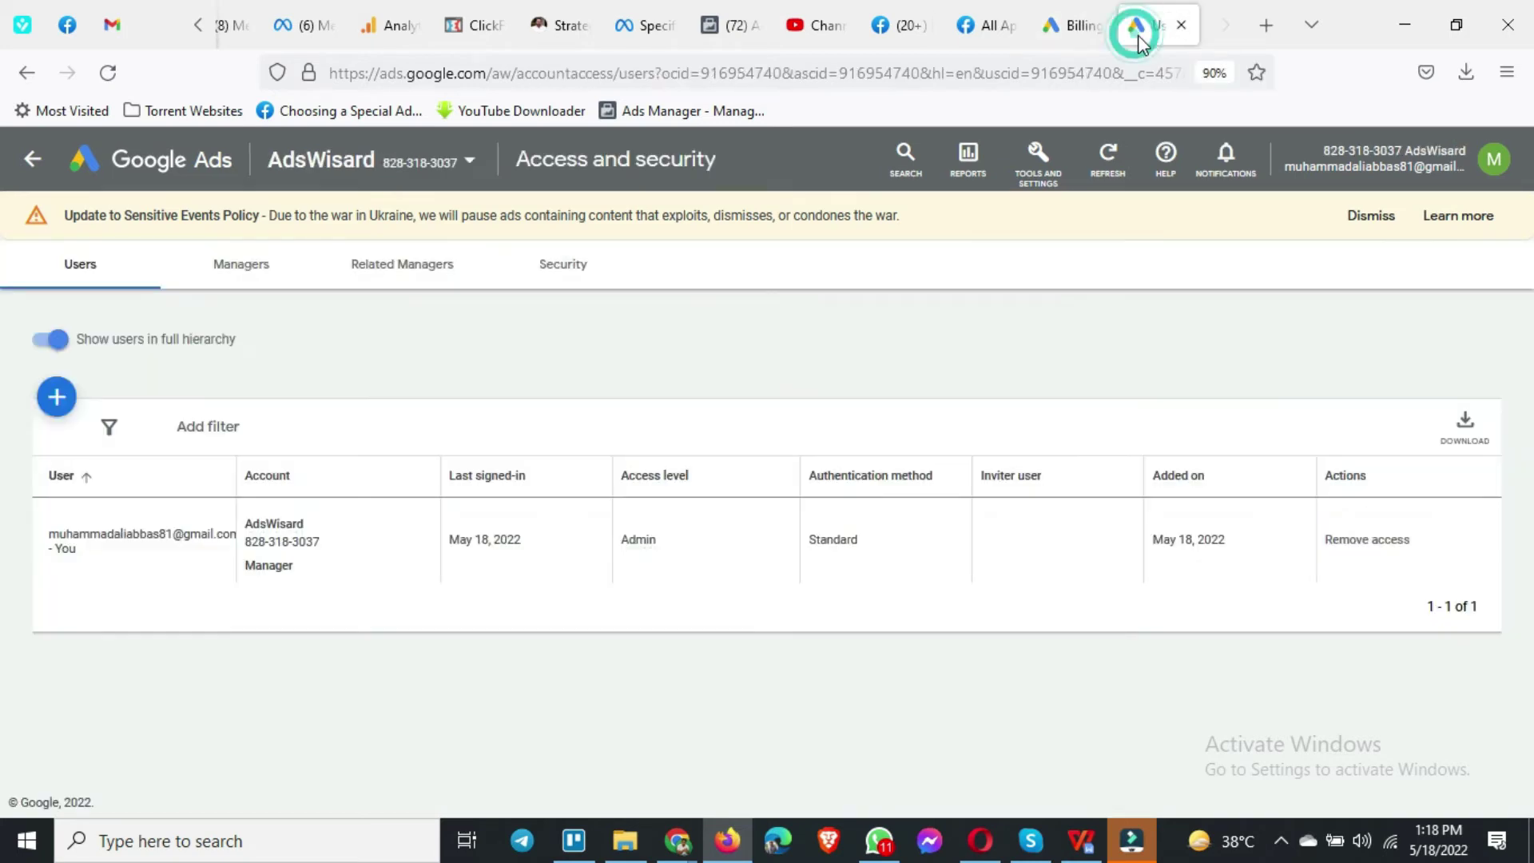
{"action": "left_click", "coordinate": [1074, 21]}
{"action": "left_click", "coordinate": [583, 490]}
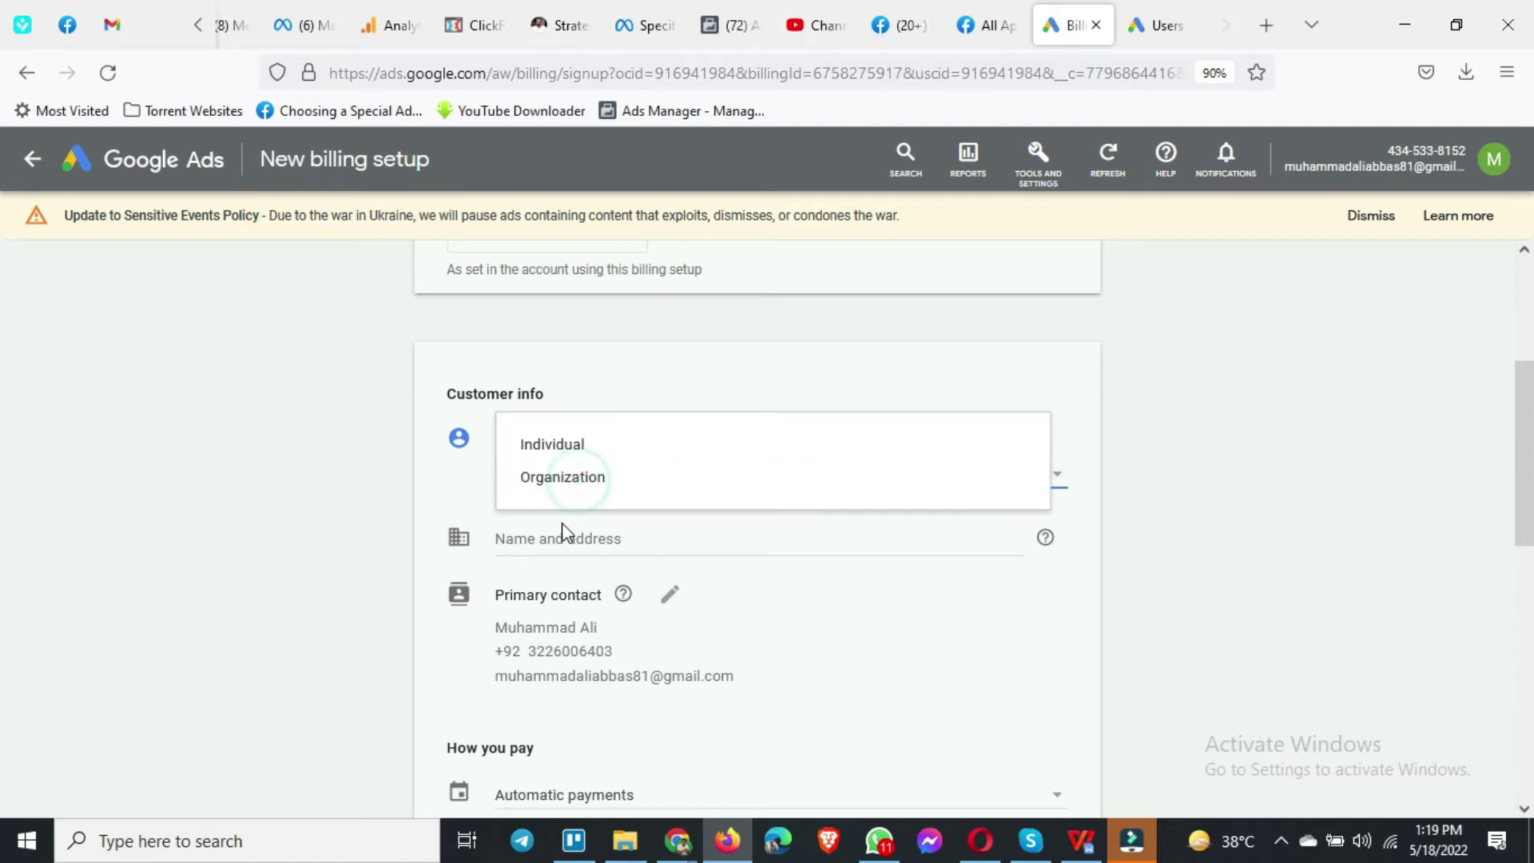
{"action": "left_click", "coordinate": [568, 451]}
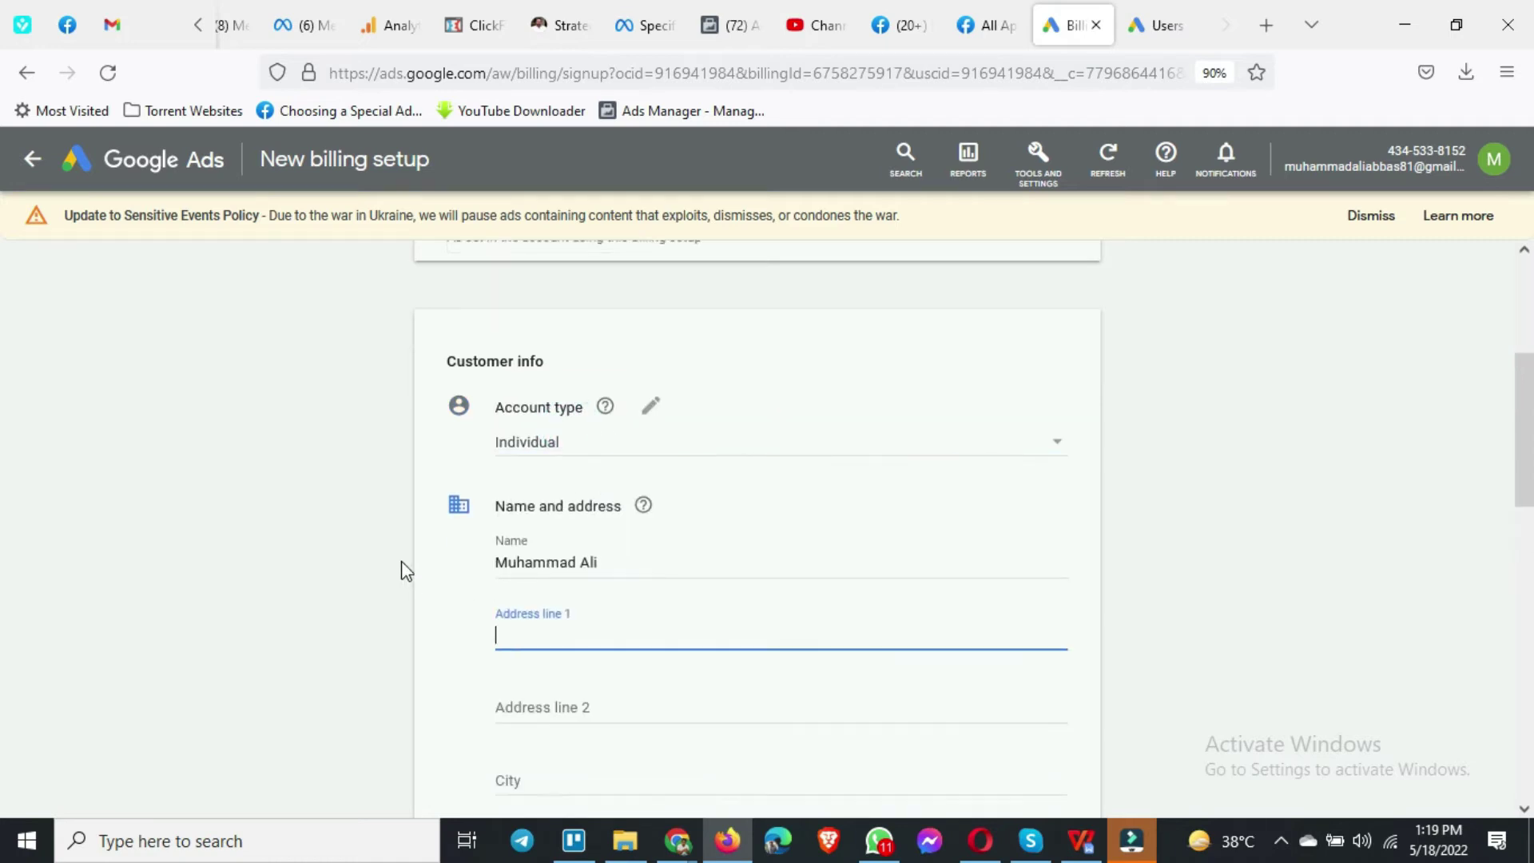
Step: Choose manual payments as the way to pay in the payments setup form
{"action": "scroll", "coordinate": [596, 520], "scroll_direction": "down", "scroll_amount": 2}
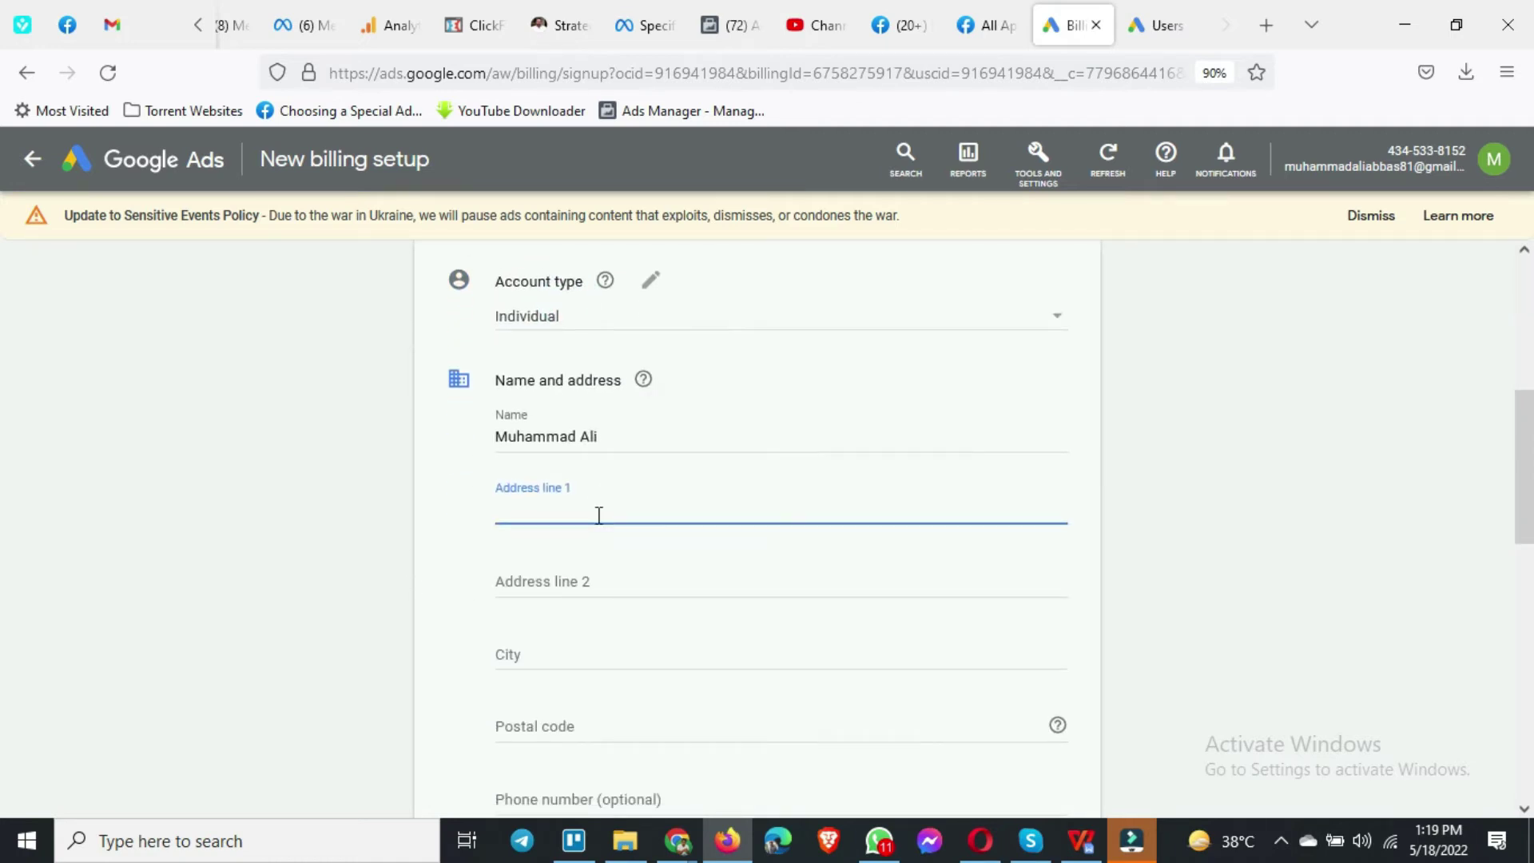
{"action": "scroll", "coordinate": [598, 516], "scroll_direction": "down", "scroll_amount": 2}
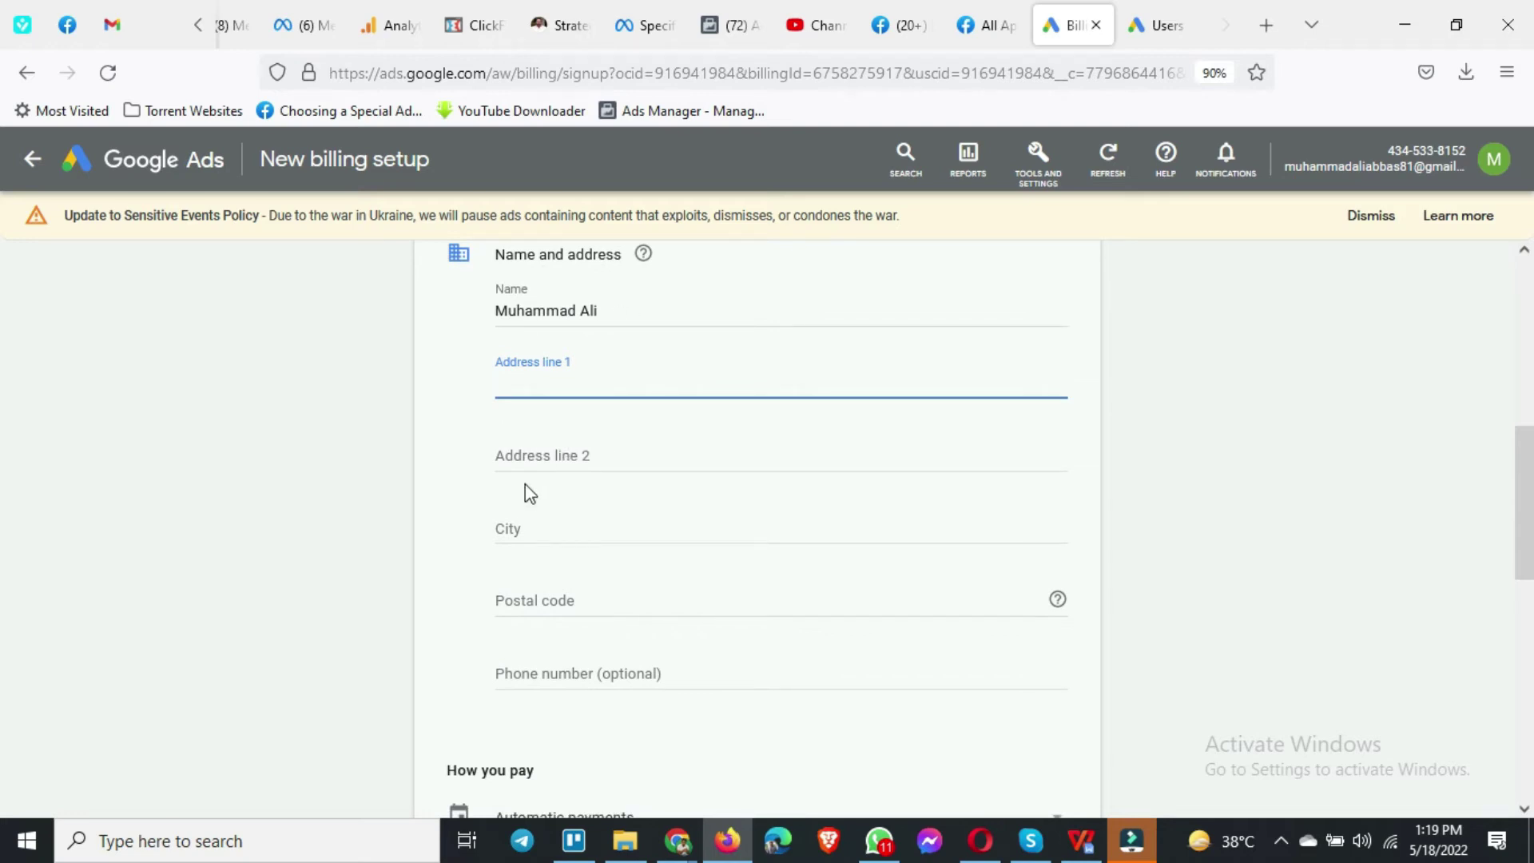
{"action": "scroll", "coordinate": [580, 591], "scroll_direction": "down", "scroll_amount": 2}
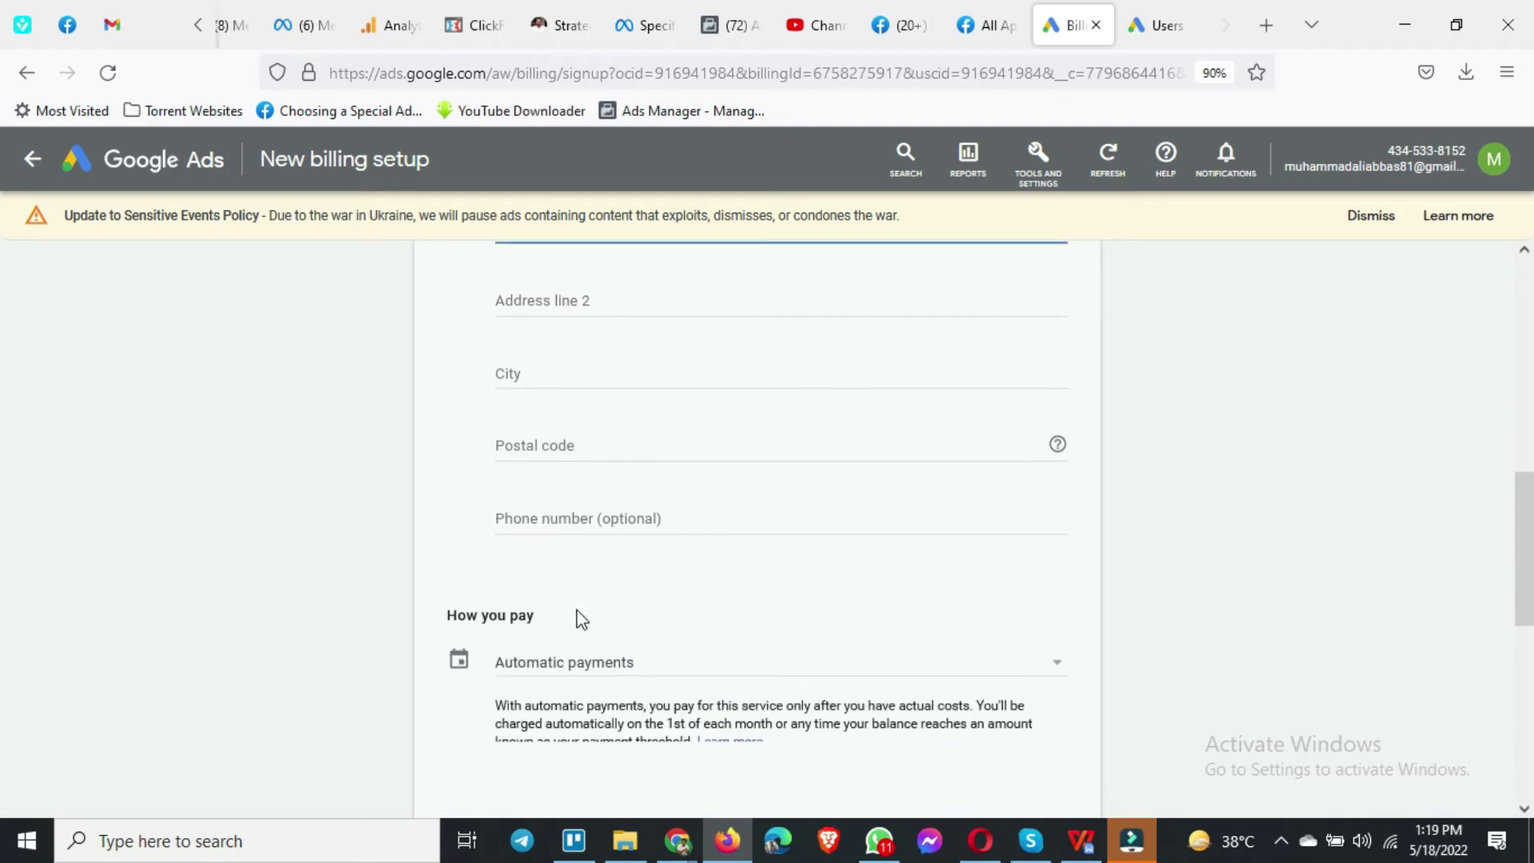
{"action": "scroll", "coordinate": [591, 615], "scroll_direction": "down", "scroll_amount": 2}
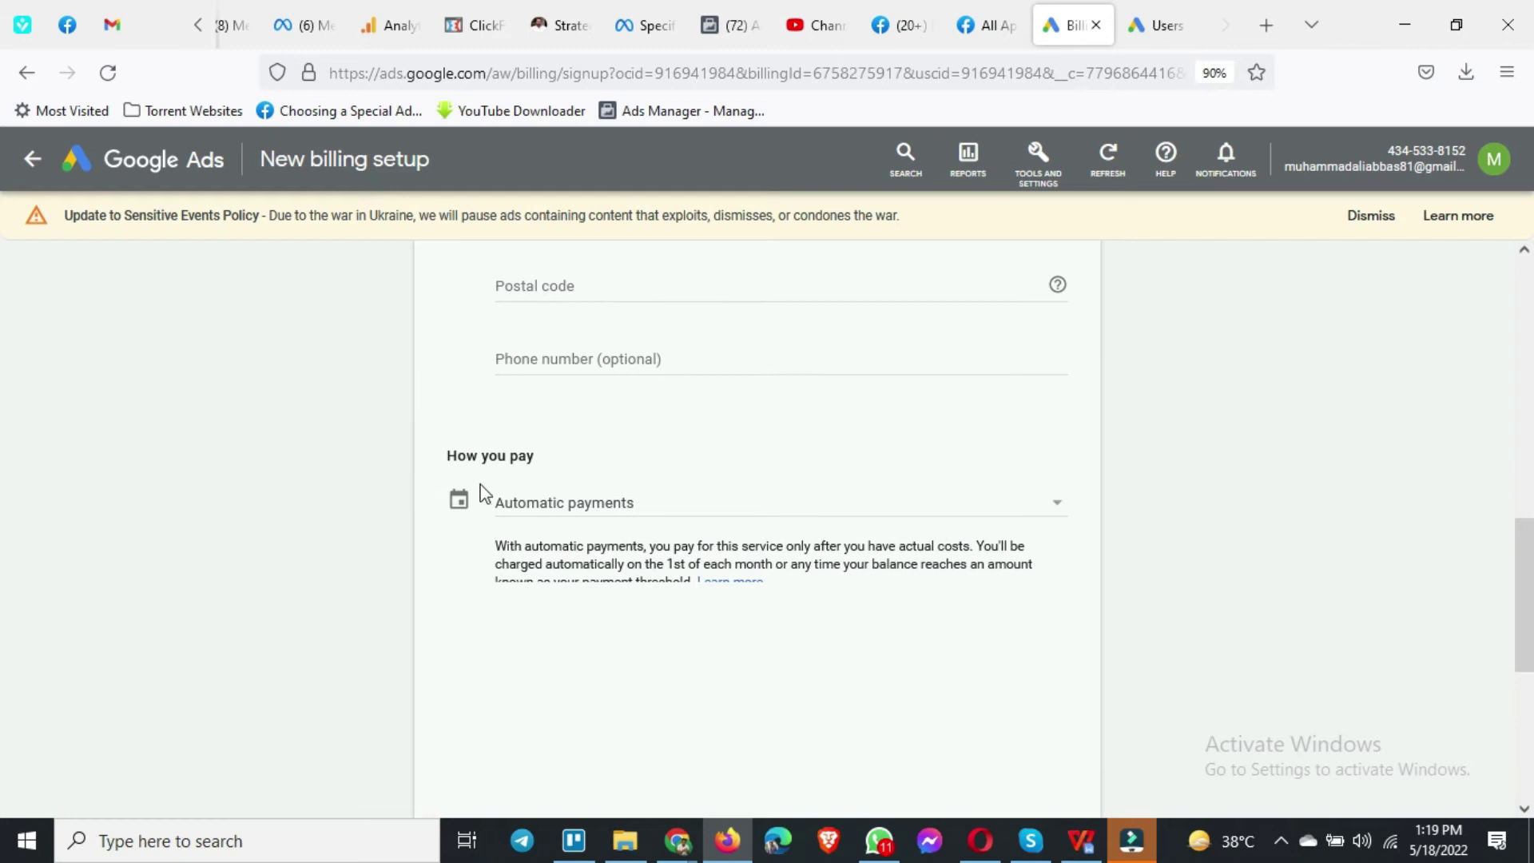
{"action": "left_click", "coordinate": [647, 507]}
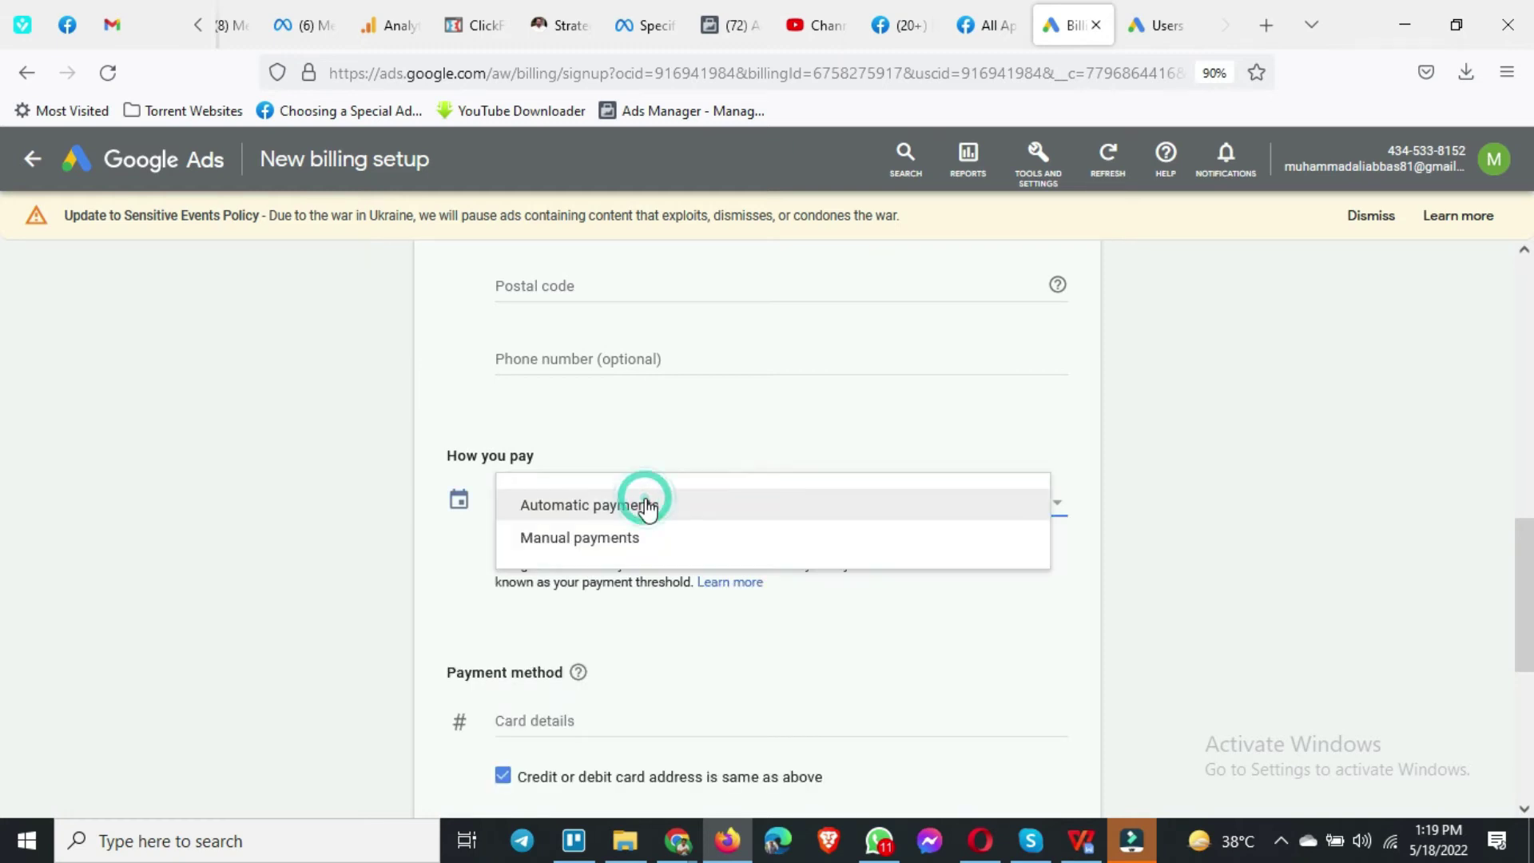
{"action": "left_click", "coordinate": [578, 551]}
Step: Expand the card details under the payment method for entry
{"action": "scroll", "coordinate": [390, 573], "scroll_direction": "down", "scroll_amount": 1}
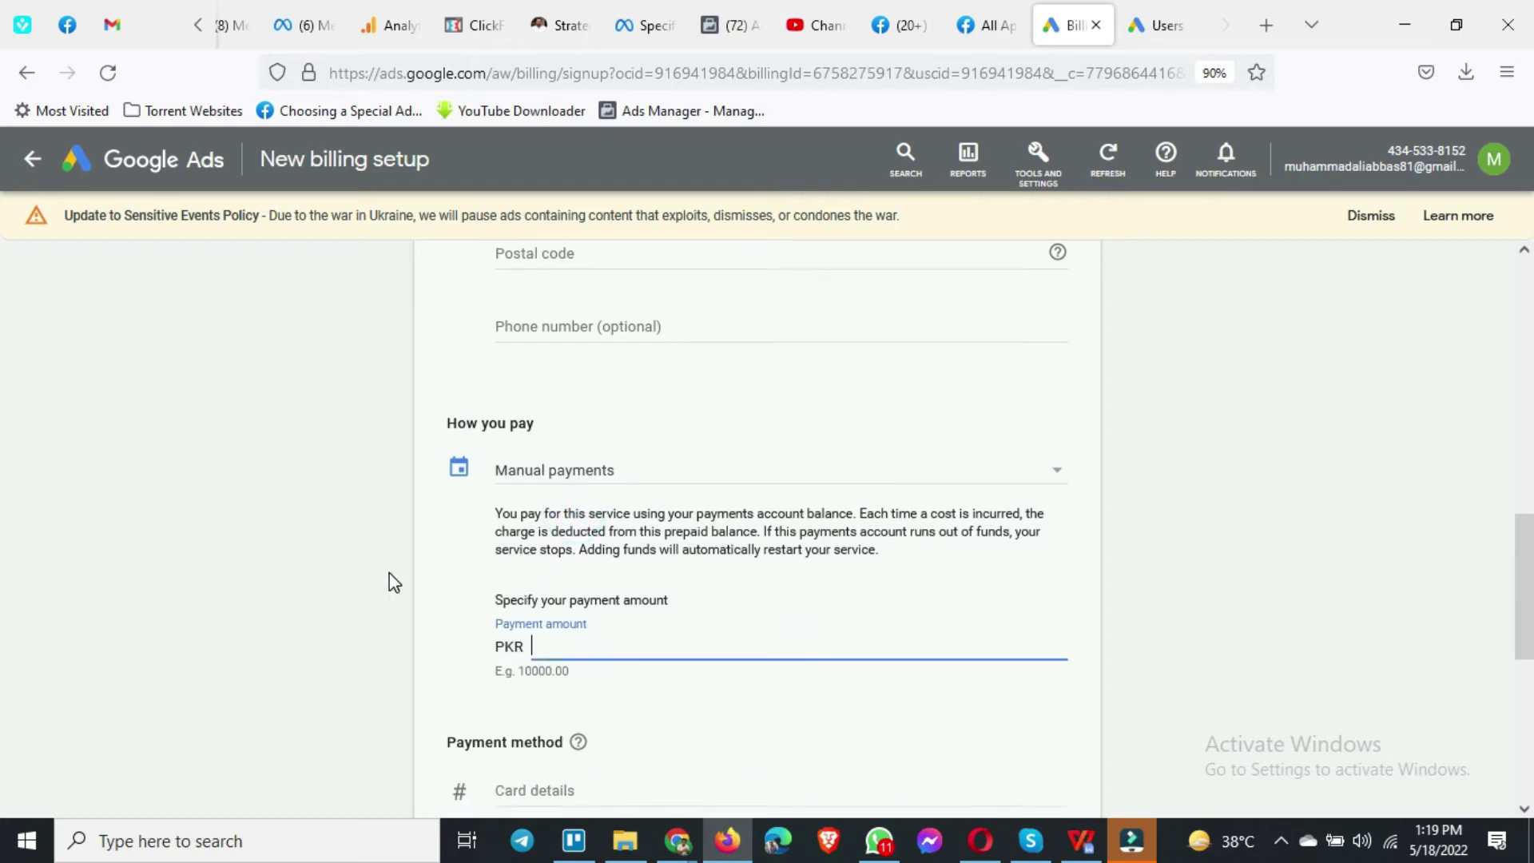
{"action": "scroll", "coordinate": [390, 572], "scroll_direction": "down", "scroll_amount": 2}
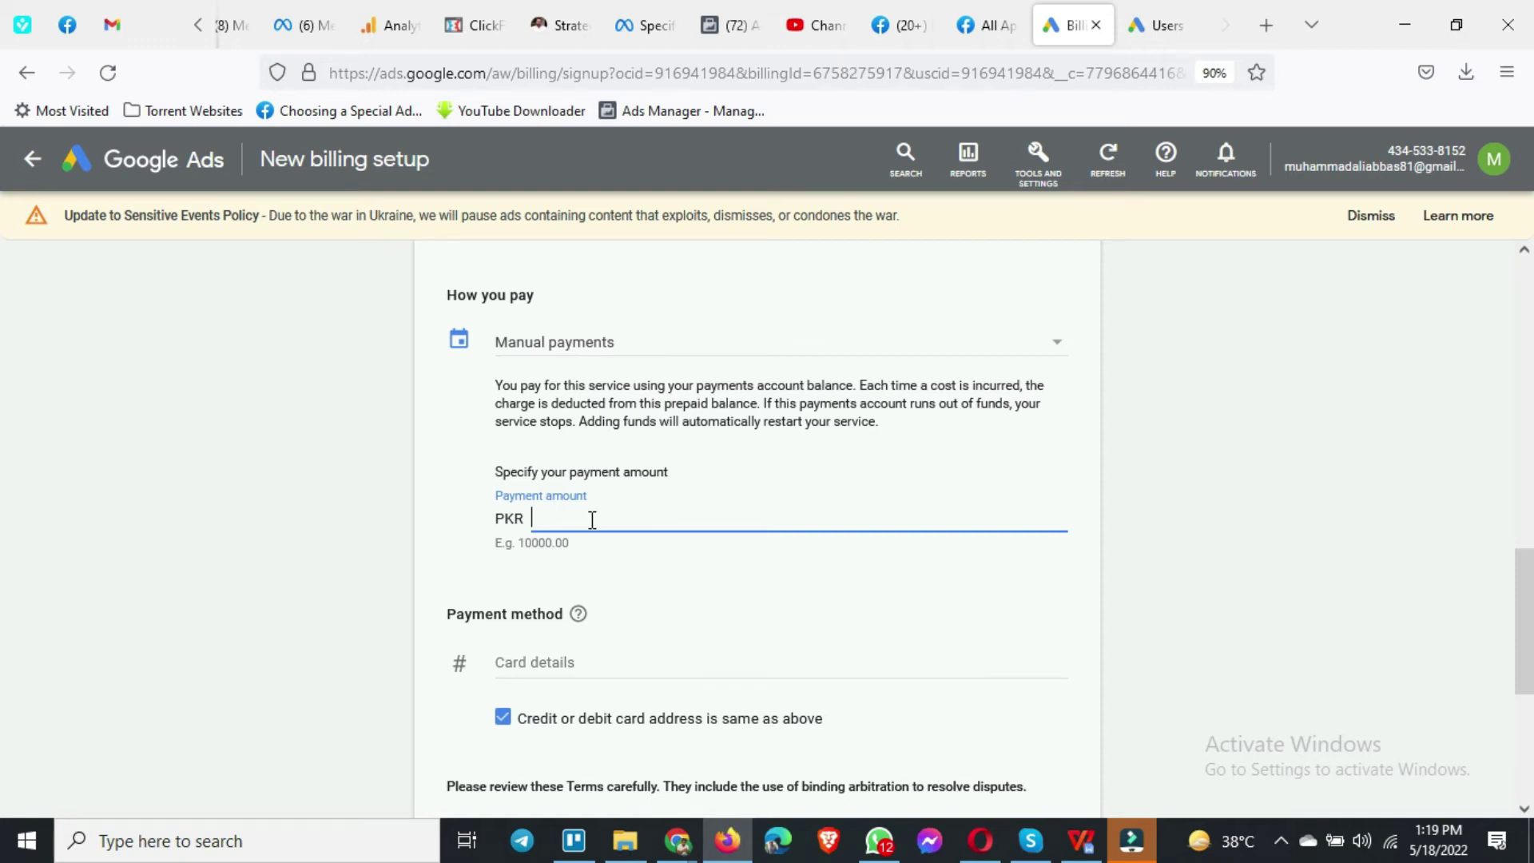
{"action": "scroll", "coordinate": [592, 520], "scroll_direction": "down", "scroll_amount": 2}
{"action": "left_click", "coordinate": [549, 505]}
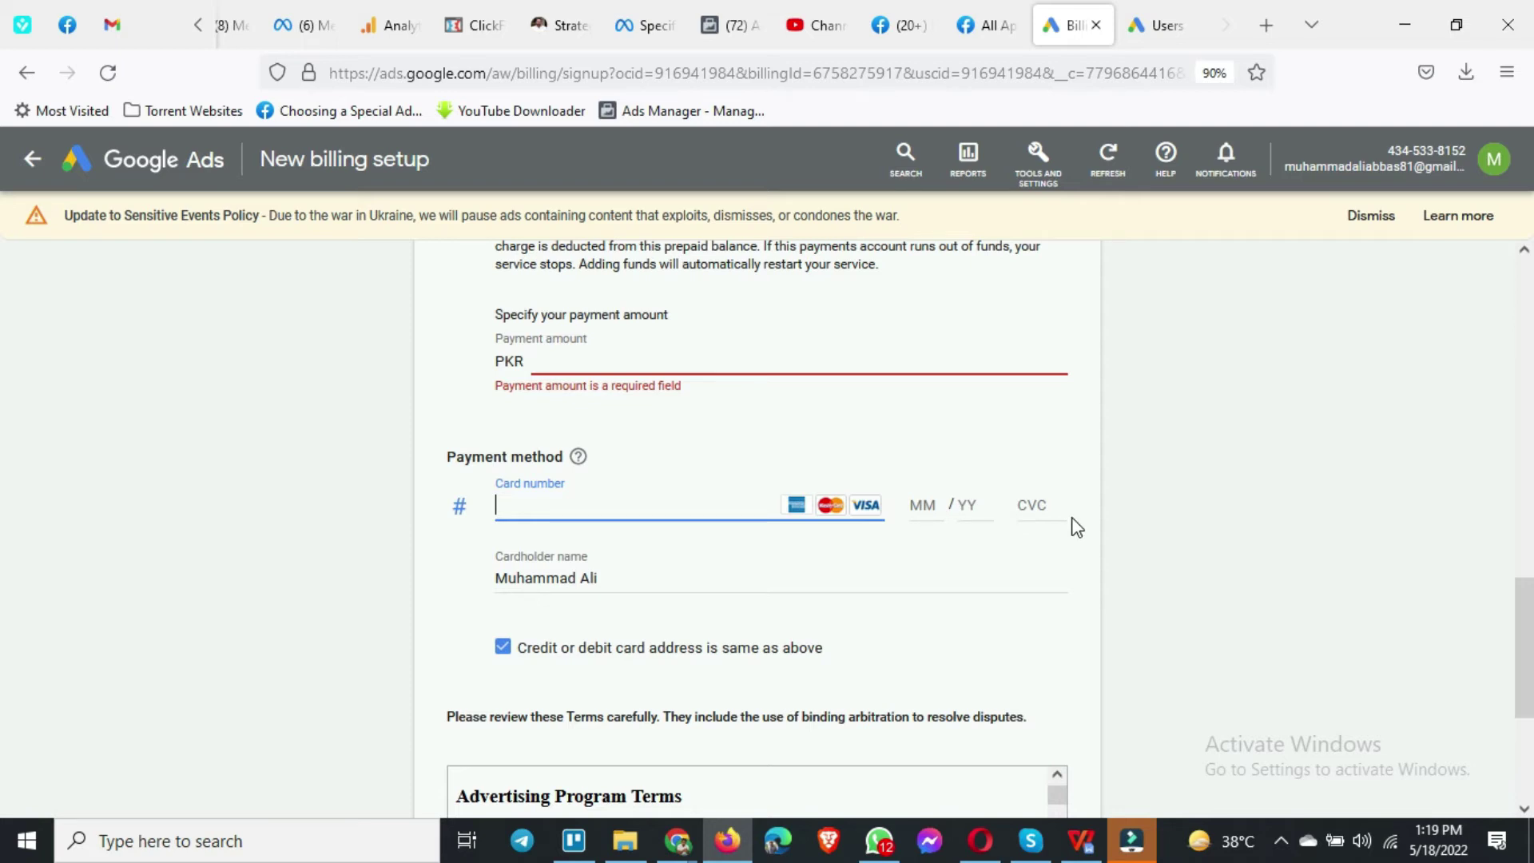
Step: Review the cardholder section and the Advertising Program Terms, and try to submit the payments setup form
{"action": "scroll", "coordinate": [1051, 538], "scroll_direction": "down", "scroll_amount": 2}
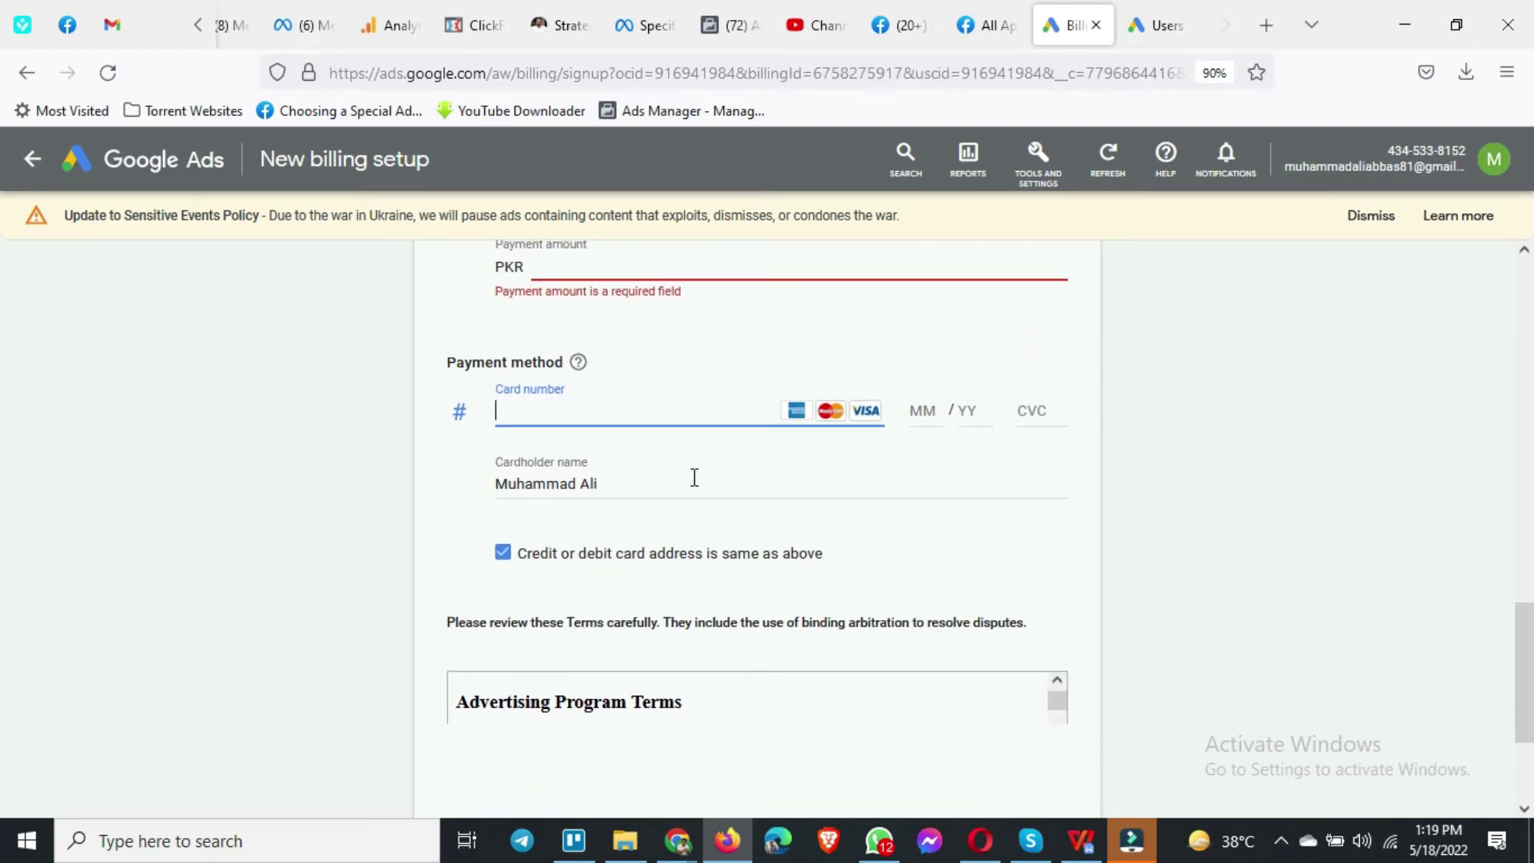
{"action": "scroll", "coordinate": [761, 598], "scroll_direction": "down", "scroll_amount": 3}
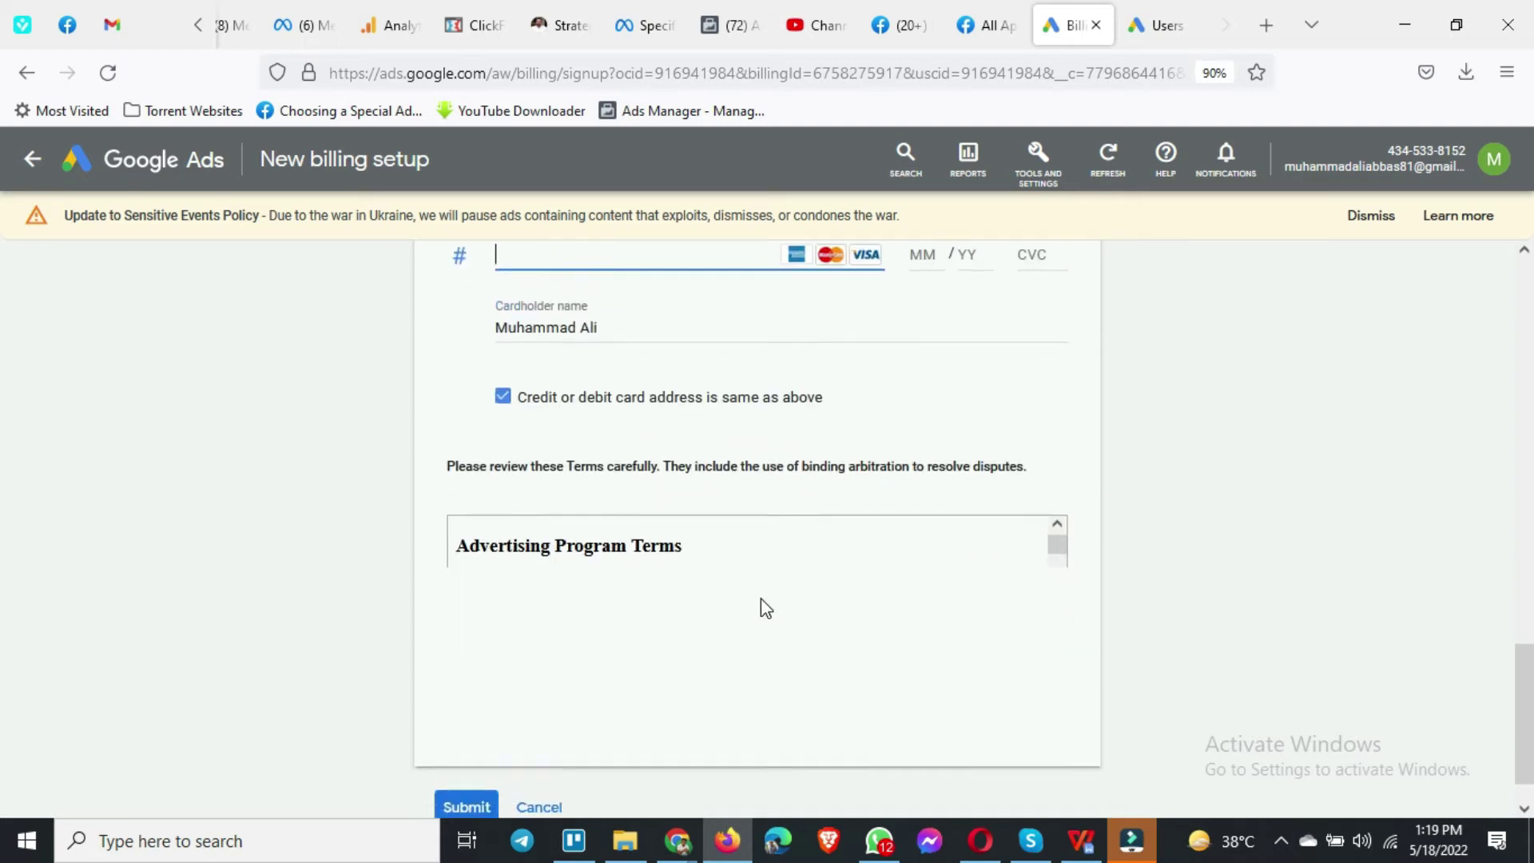
{"action": "scroll", "coordinate": [750, 568], "scroll_direction": "down", "scroll_amount": 1}
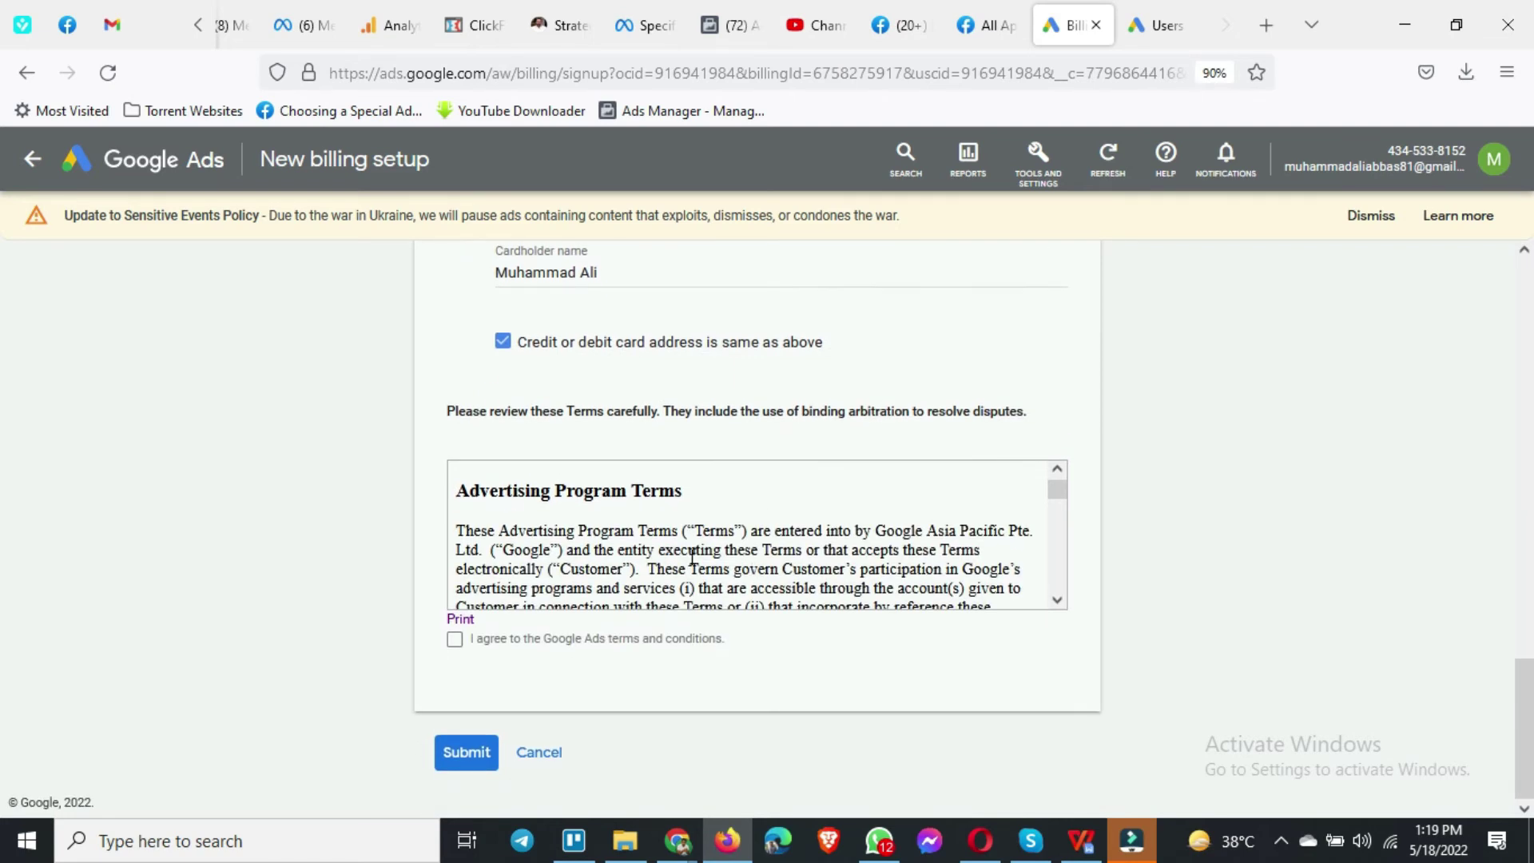
{"action": "left_click", "coordinate": [464, 759]}
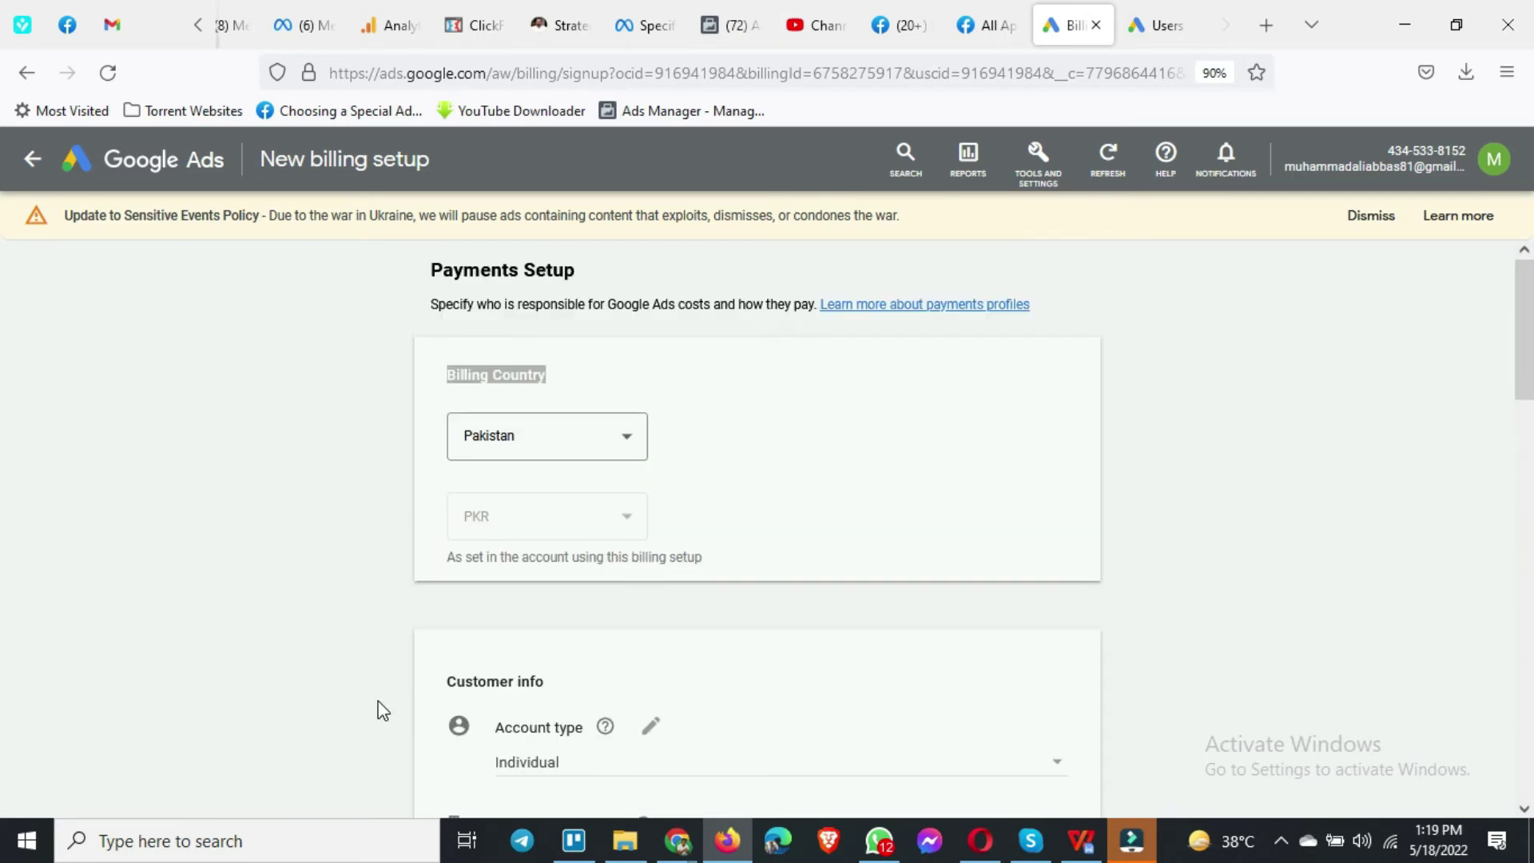
Step: Review the payments setup form from the billing country to the payment method, and open the billing transactions page
{"action": "scroll", "coordinate": [383, 710], "scroll_direction": "down", "scroll_amount": 3}
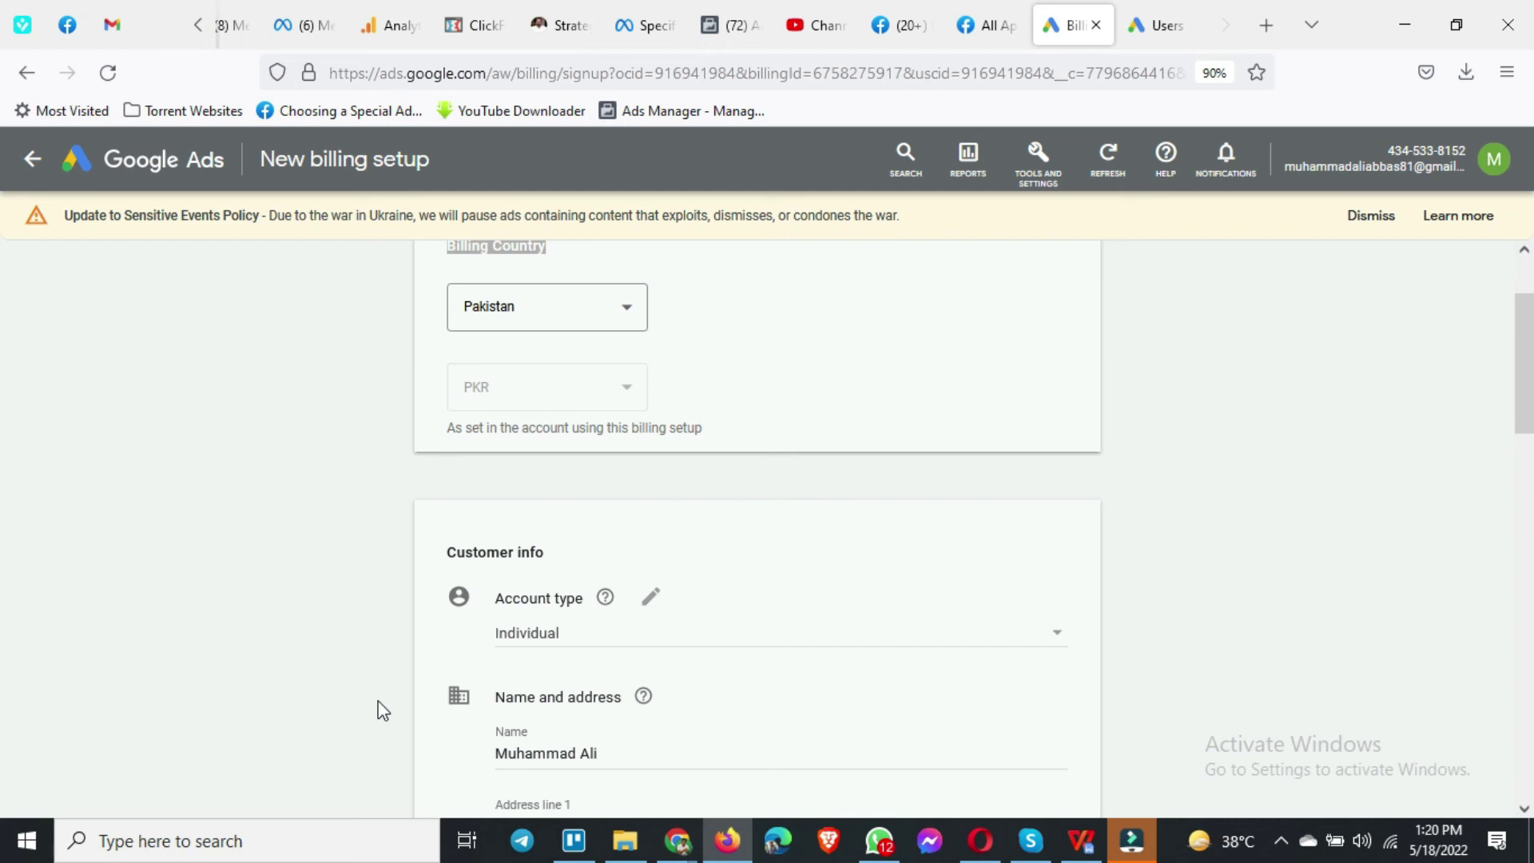
{"action": "scroll", "coordinate": [422, 656], "scroll_direction": "down", "scroll_amount": 6}
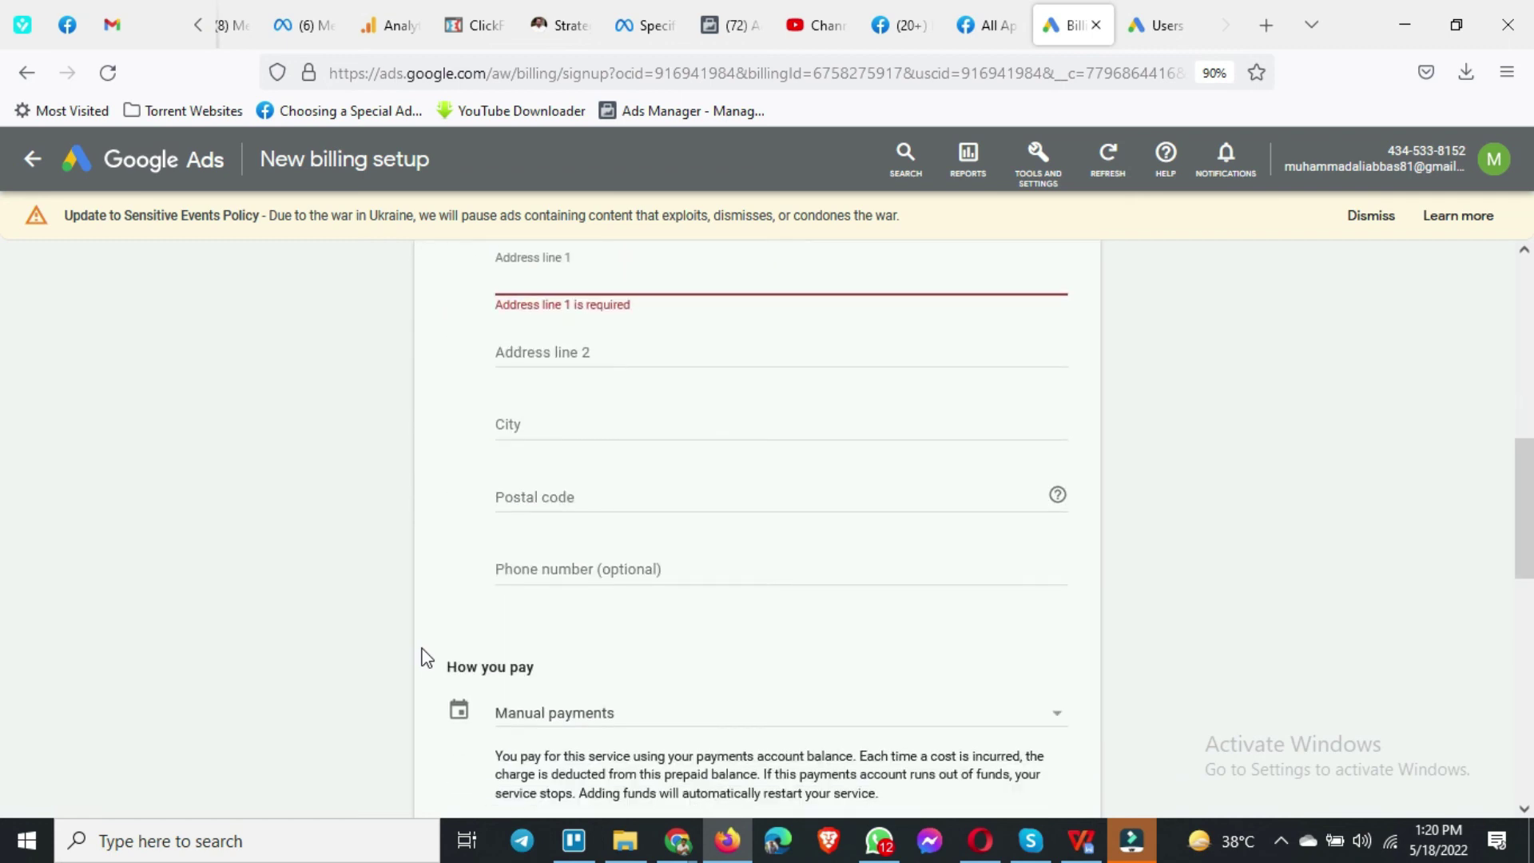
{"action": "scroll", "coordinate": [427, 656], "scroll_direction": "down", "scroll_amount": 3}
{"action": "scroll", "coordinate": [423, 663], "scroll_direction": "up", "scroll_amount": 10}
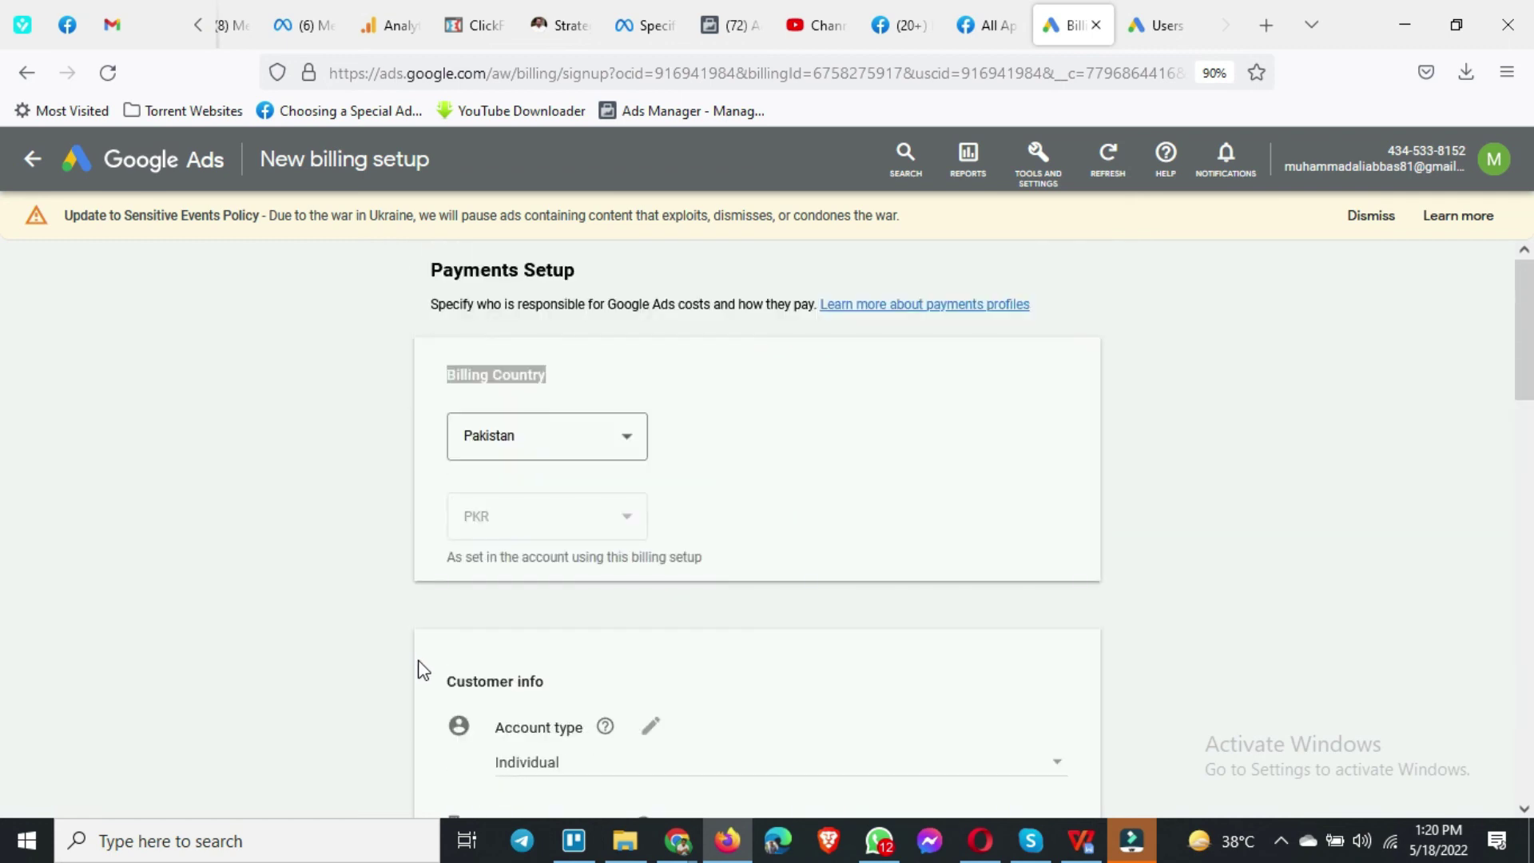
{"action": "scroll", "coordinate": [400, 491], "scroll_direction": "down", "scroll_amount": 7}
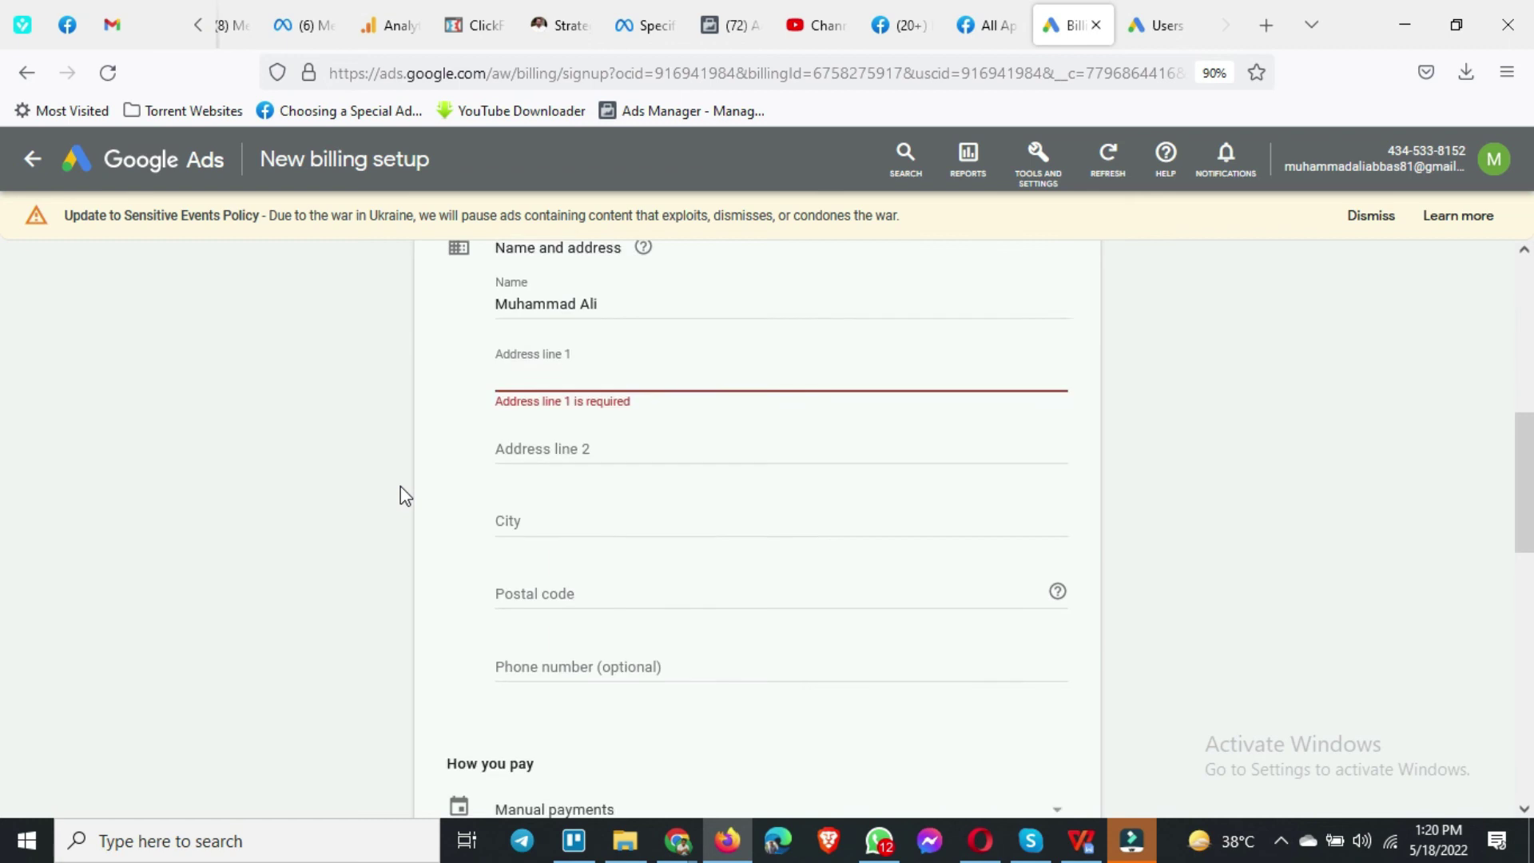
{"action": "scroll", "coordinate": [400, 495], "scroll_direction": "down", "scroll_amount": 7}
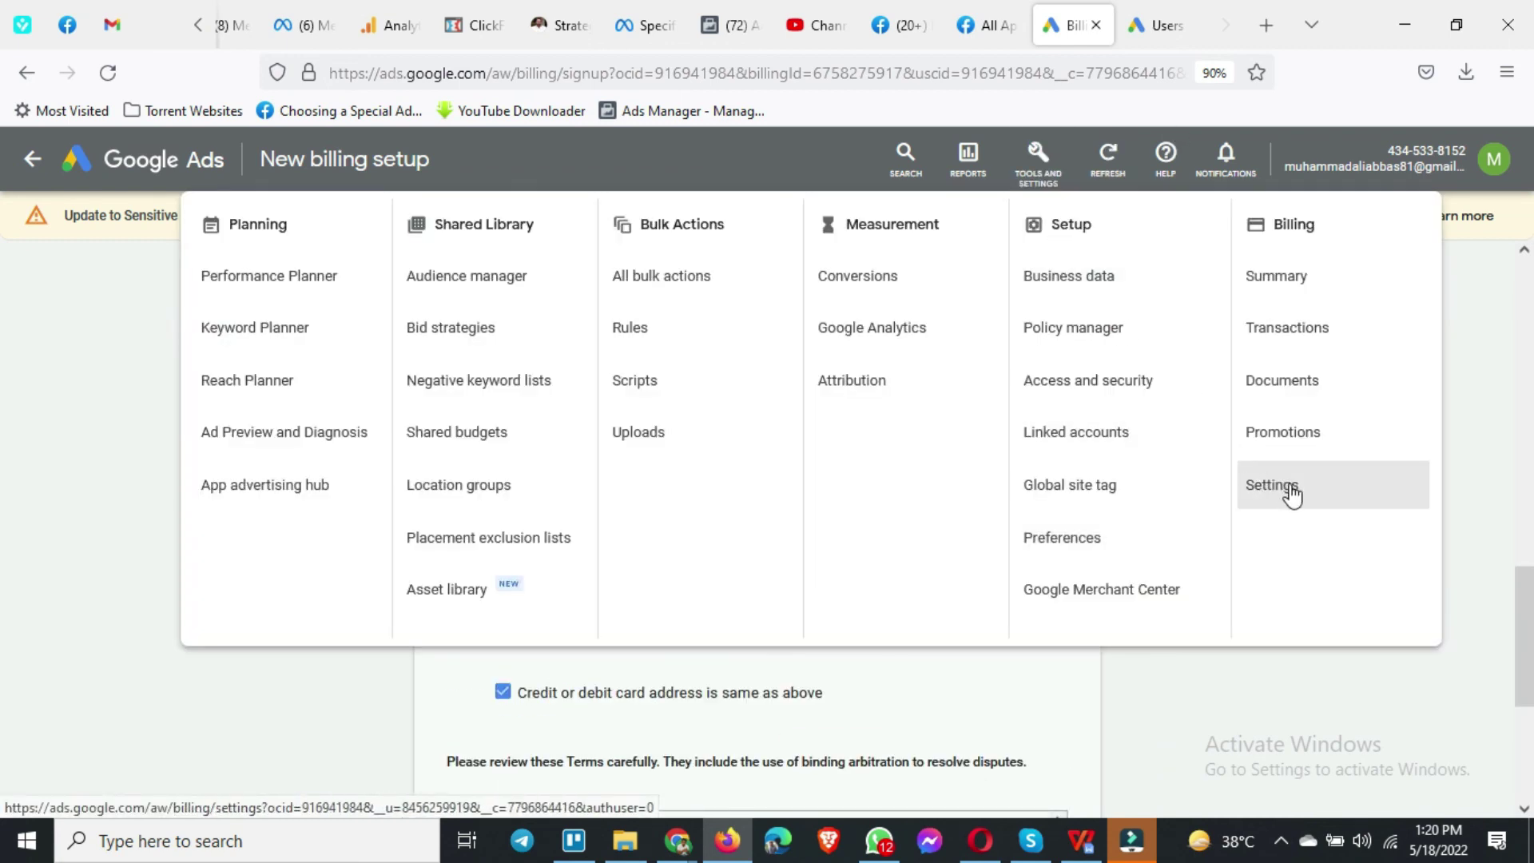
{"action": "left_click", "coordinate": [1324, 327]}
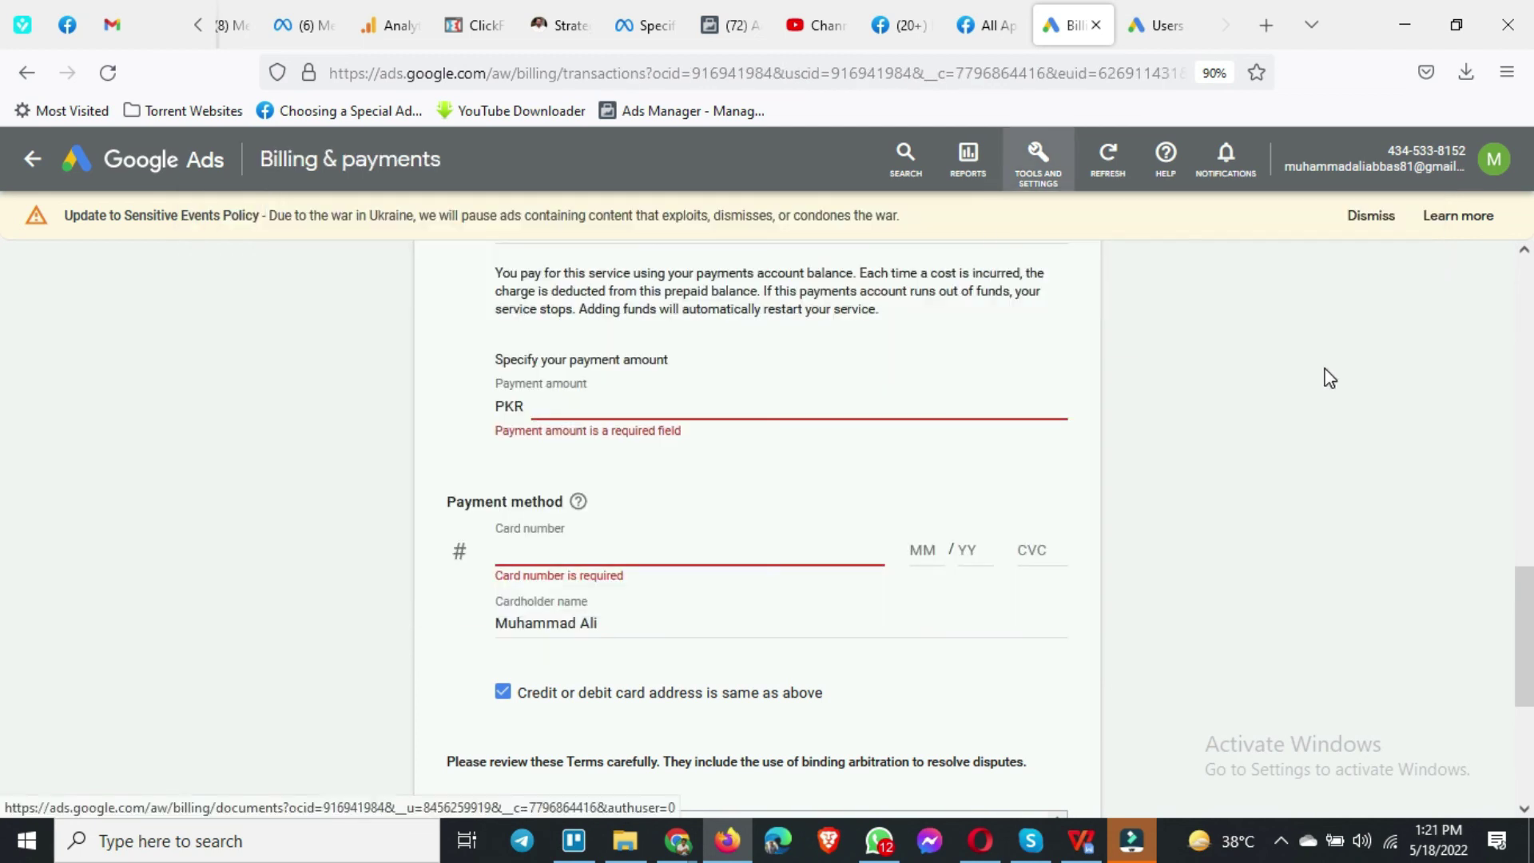